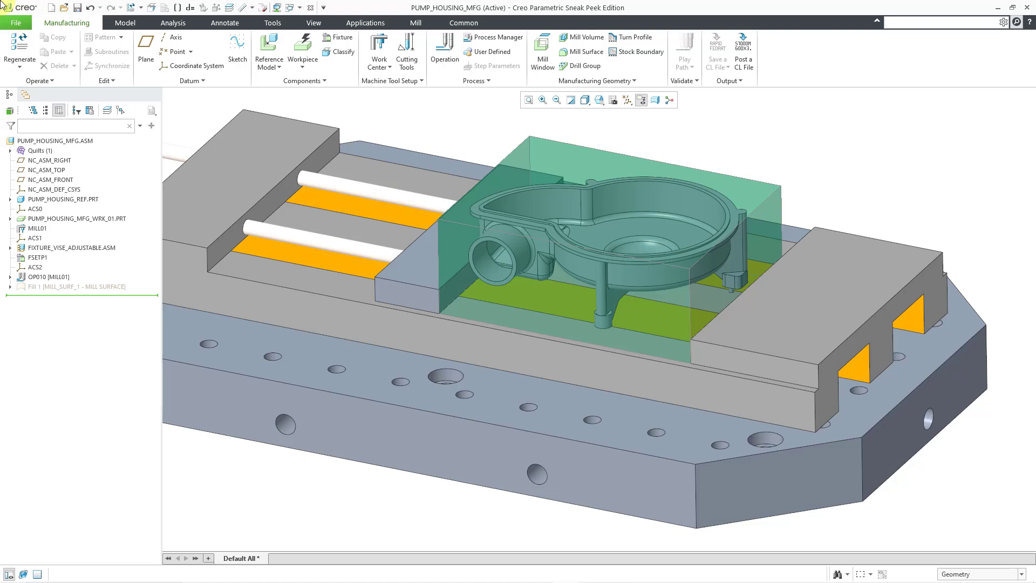
Step: Show the Mill ribbon tools for the PUMP_HOUSING_MFG manufacturing model
left_click(417, 25)
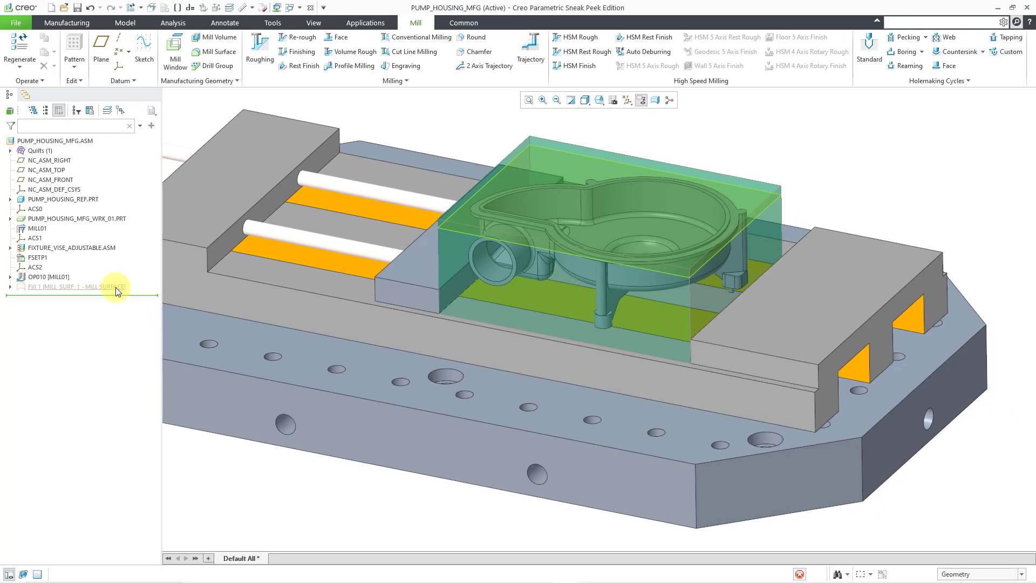
Step: Show the Fill 1 mill surface shaded, then start a new Face Milling sequence under OP010
right_click(157, 391)
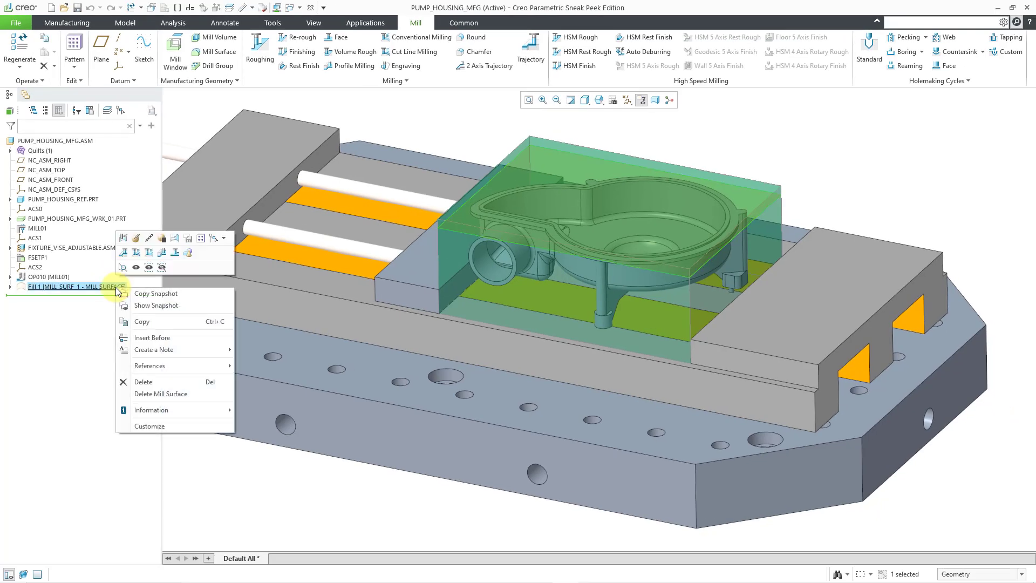
left_click(135, 268)
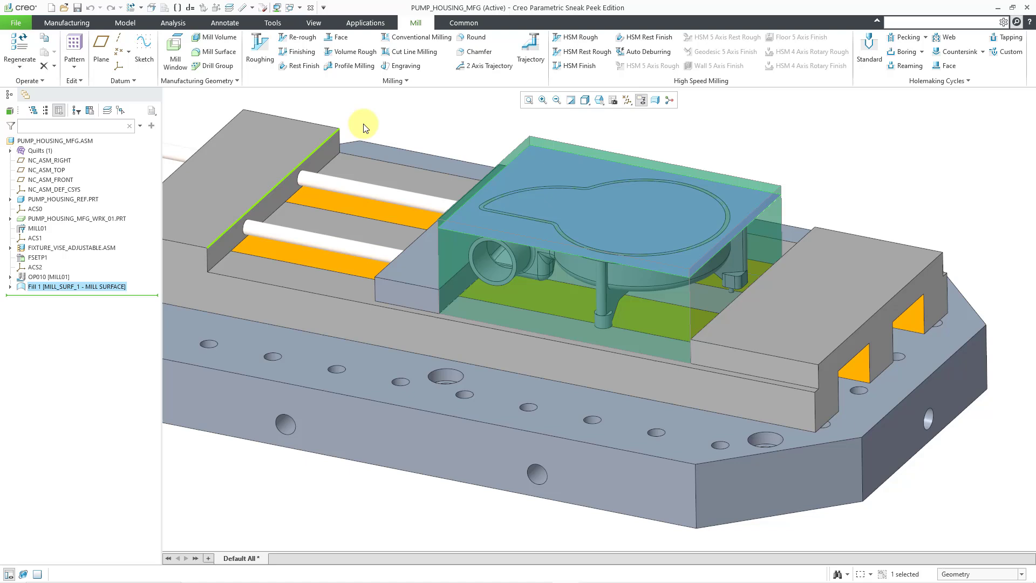
left_click(398, 118)
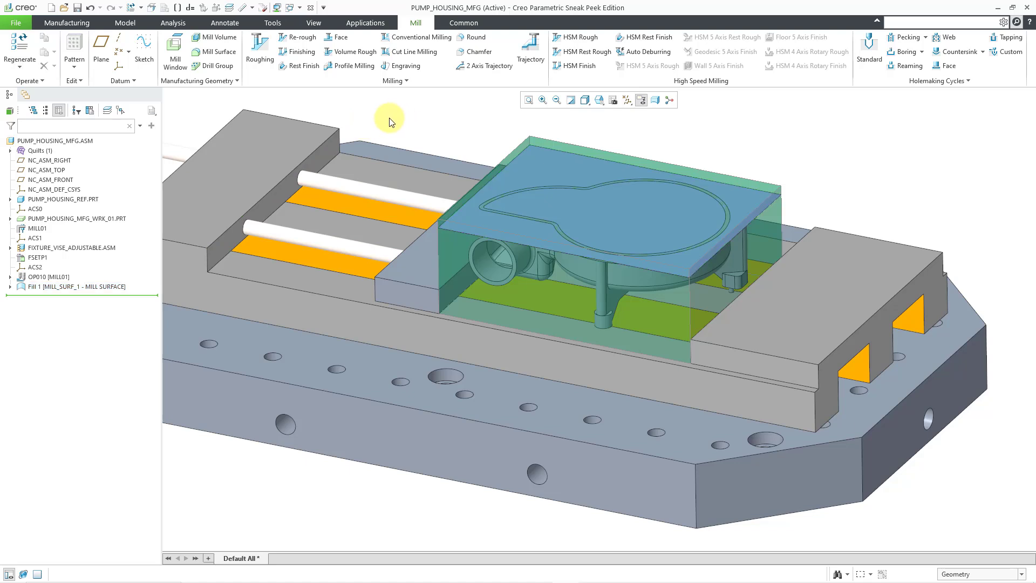
left_click(346, 37)
scroll(612, 329, "down", 3)
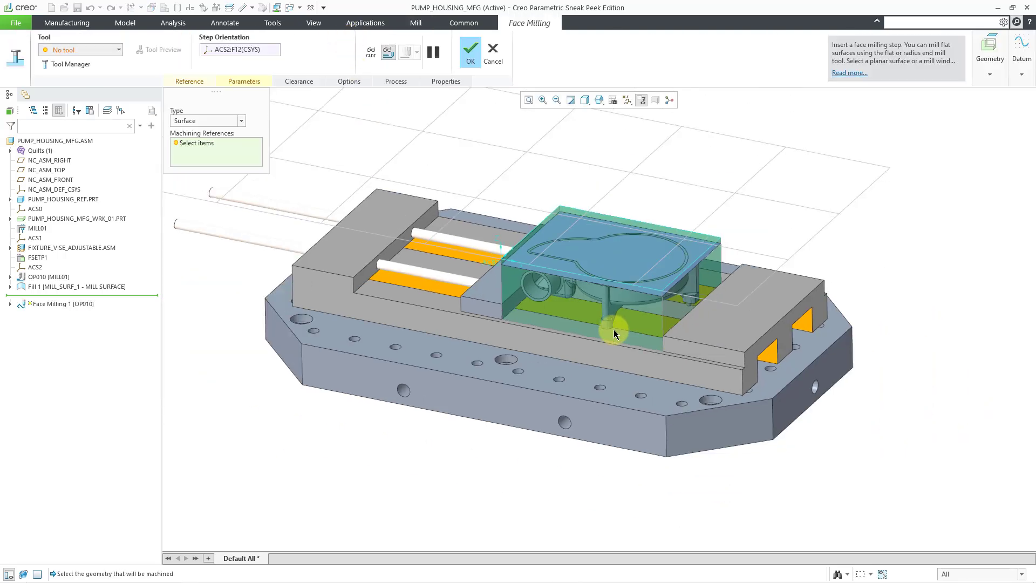
Step: Keep Surface as reference type and pick the MILL_SURF_1 fill quilt as machining reference
left_click(241, 121)
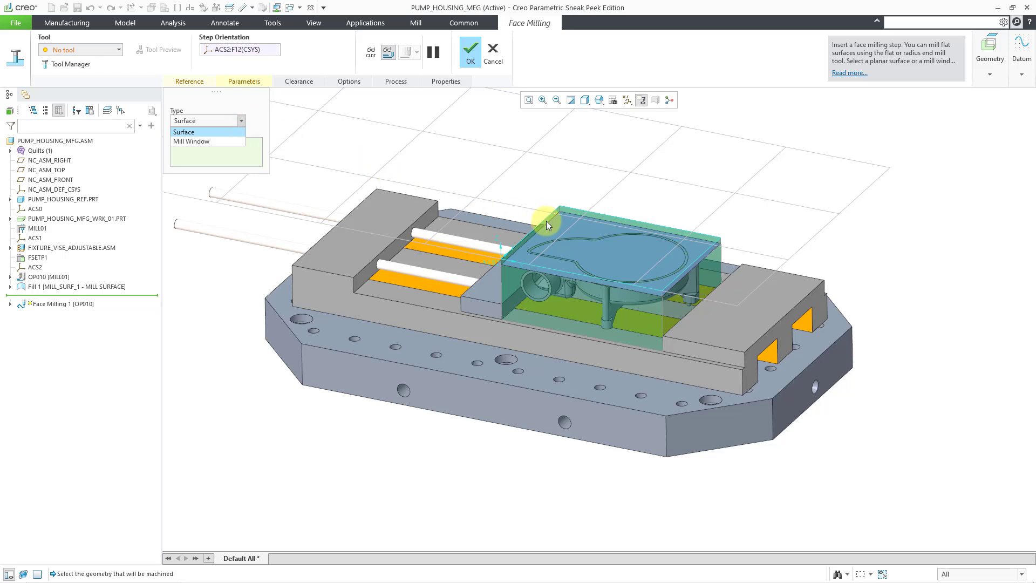
left_click(546, 167)
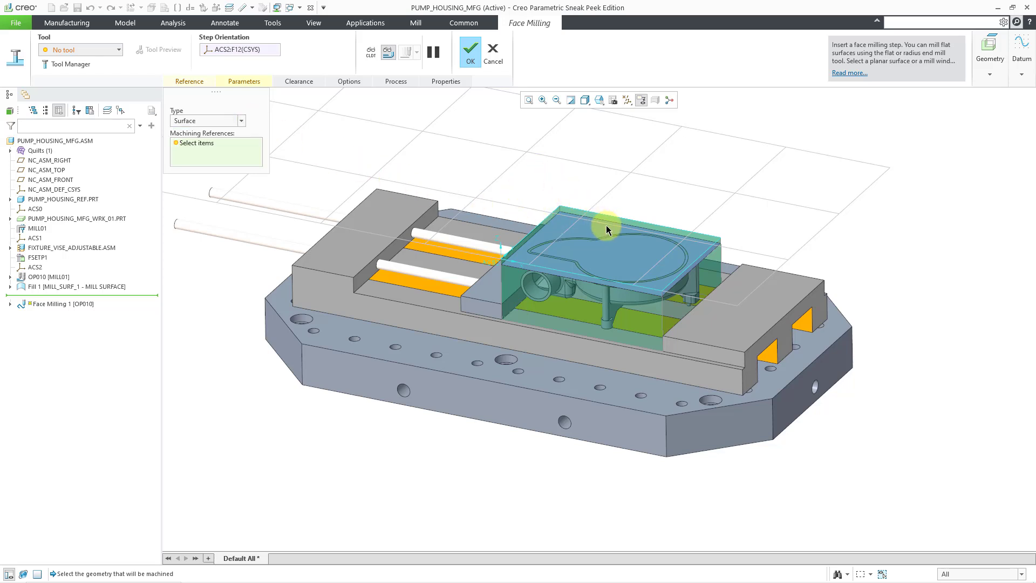
left_click(589, 242)
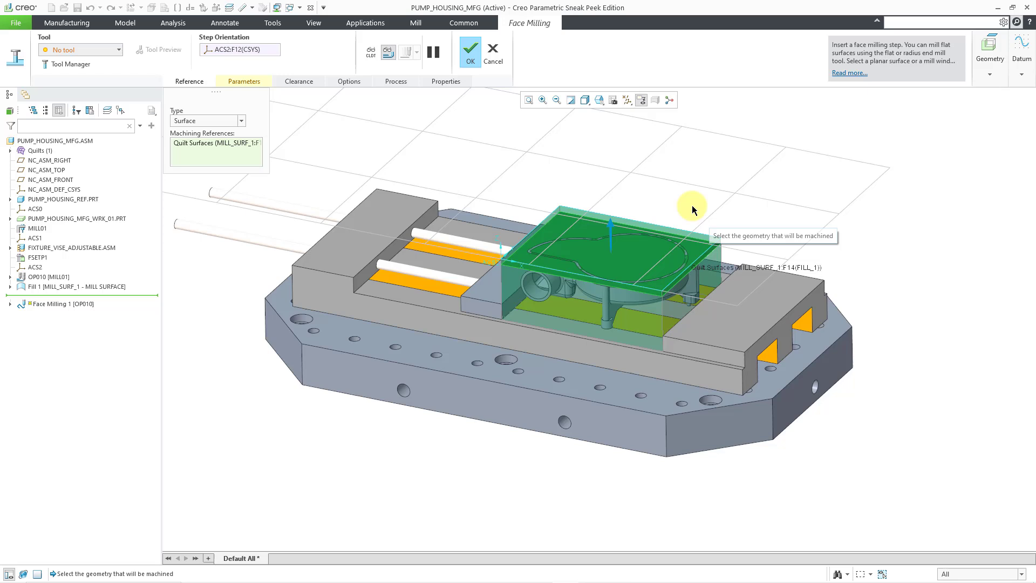
scroll(626, 183, "up", 2)
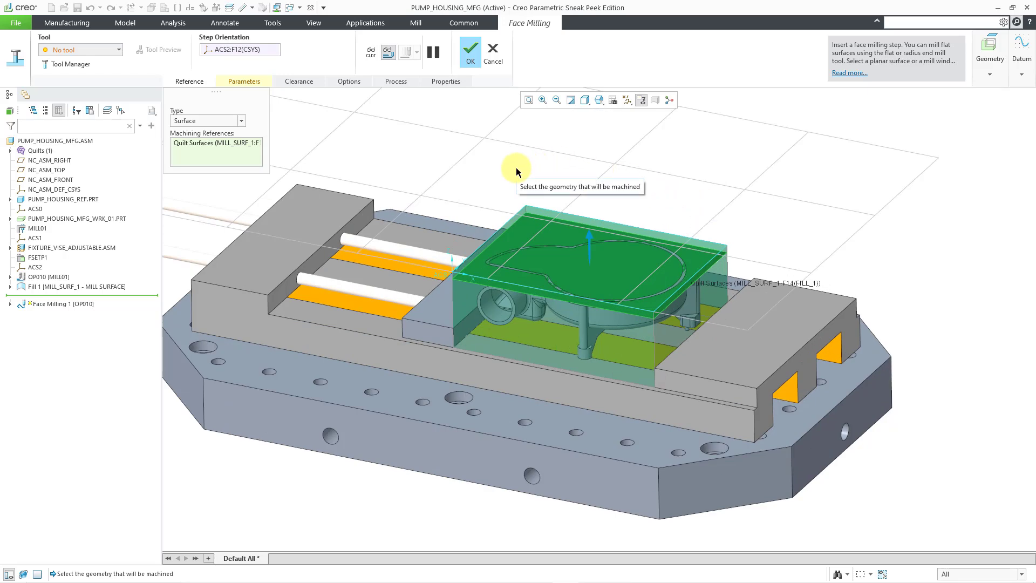
left_click(241, 121)
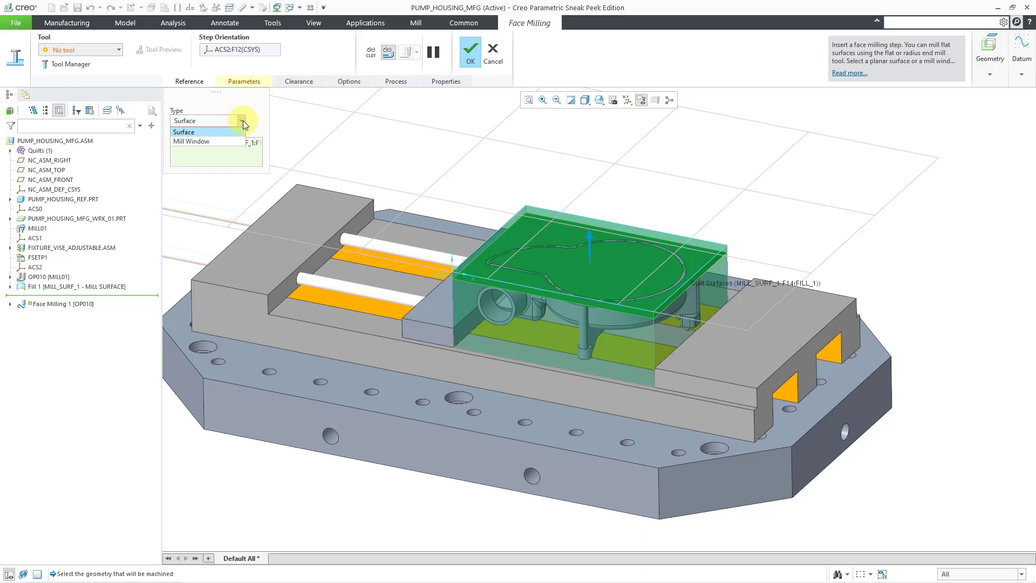
left_click(243, 121)
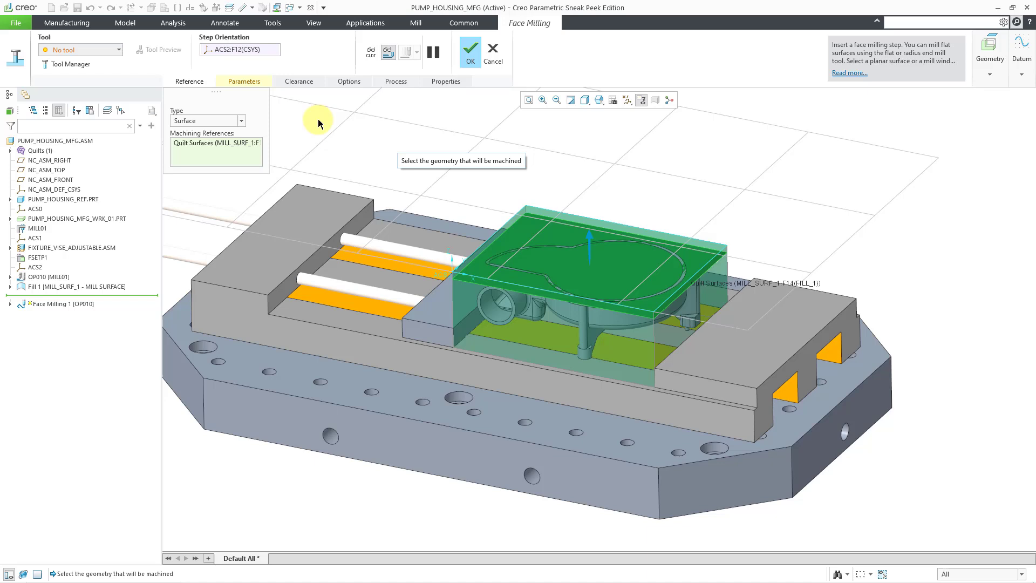
Step: Assign cutter 01: FEM_25_0 without copying cutting data and preview it over the toolpath
left_click(119, 50)
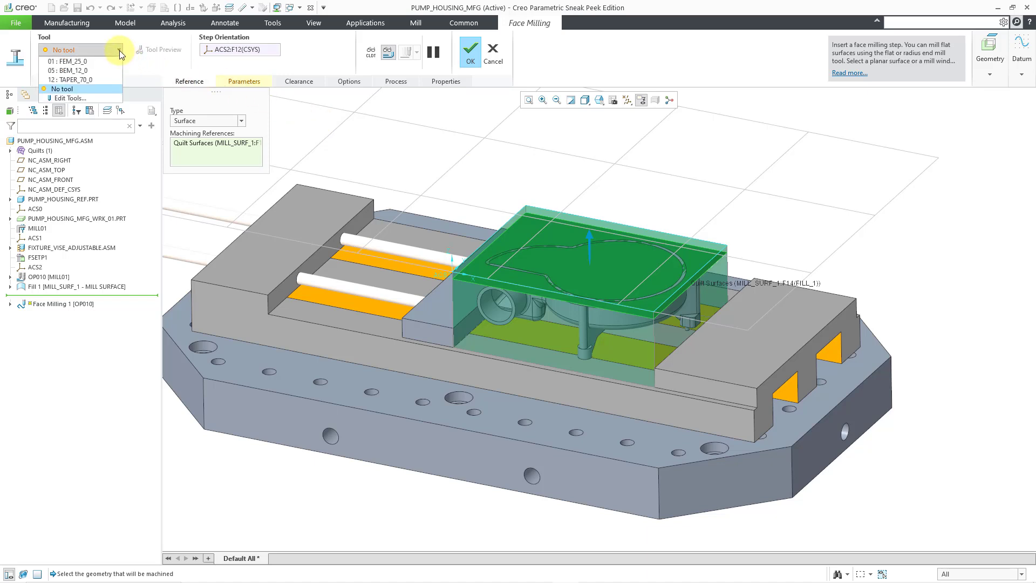
left_click(86, 62)
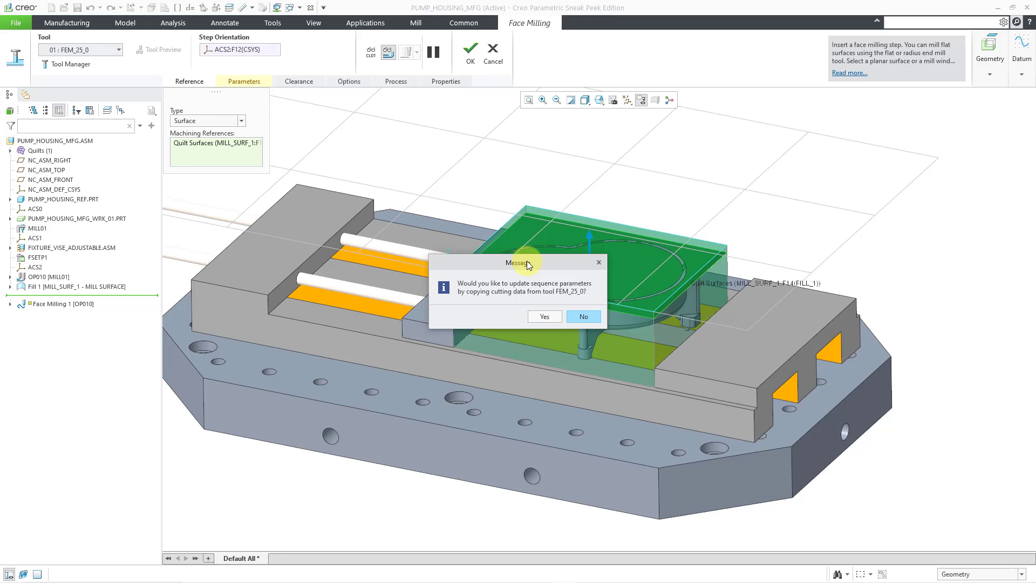
left_click(587, 317)
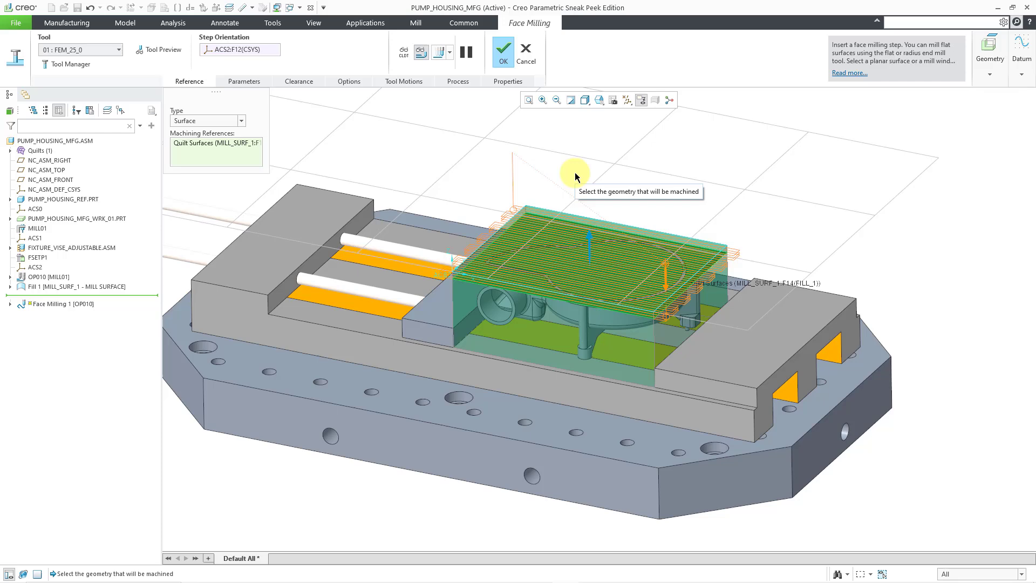
left_click(173, 57)
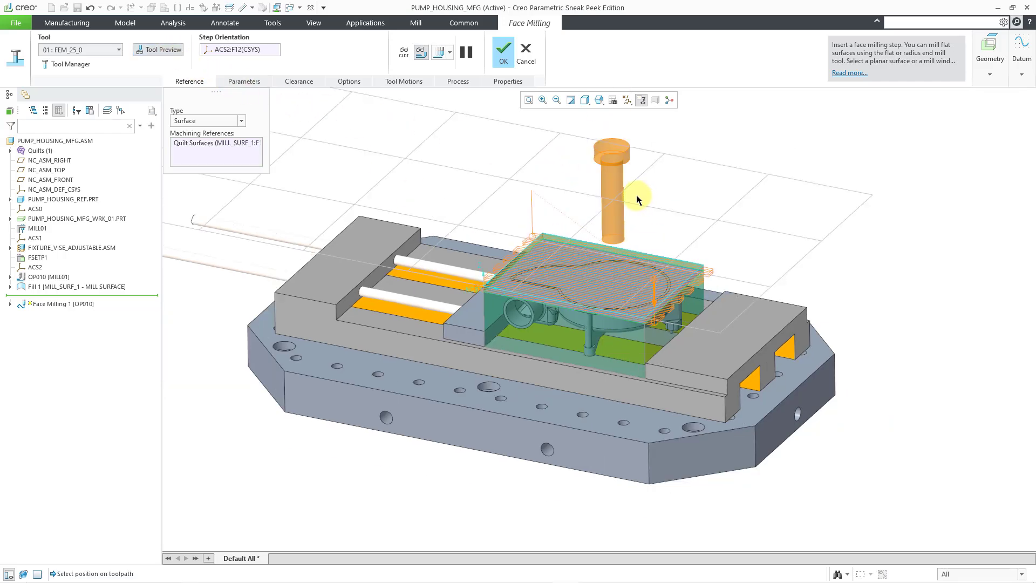
scroll(636, 195, "up", 1)
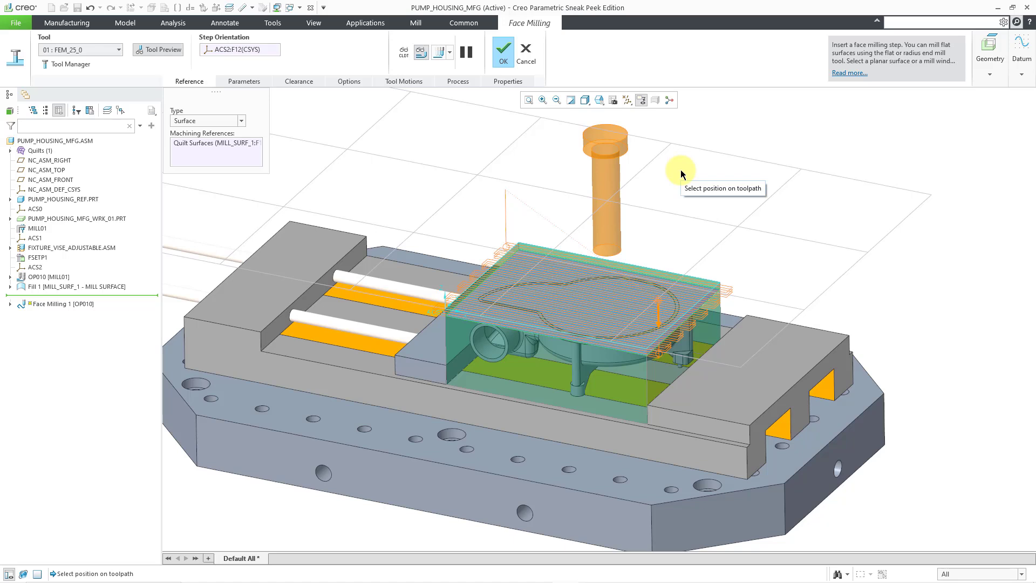
Step: In the sequence parameters, enter CUT_FEED 1000 and CLEAR_DIST 5
left_click(250, 83)
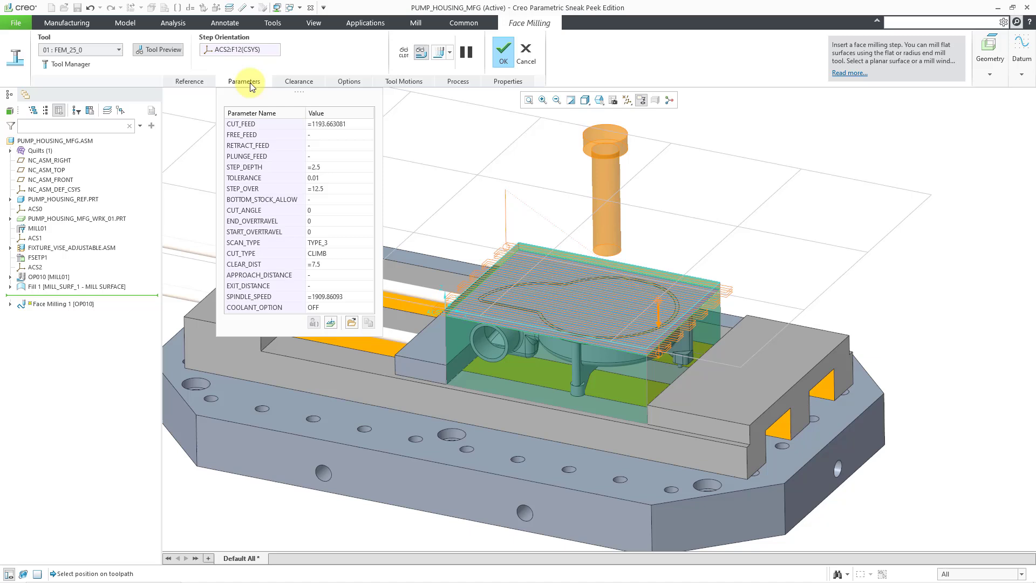
left_click(329, 124)
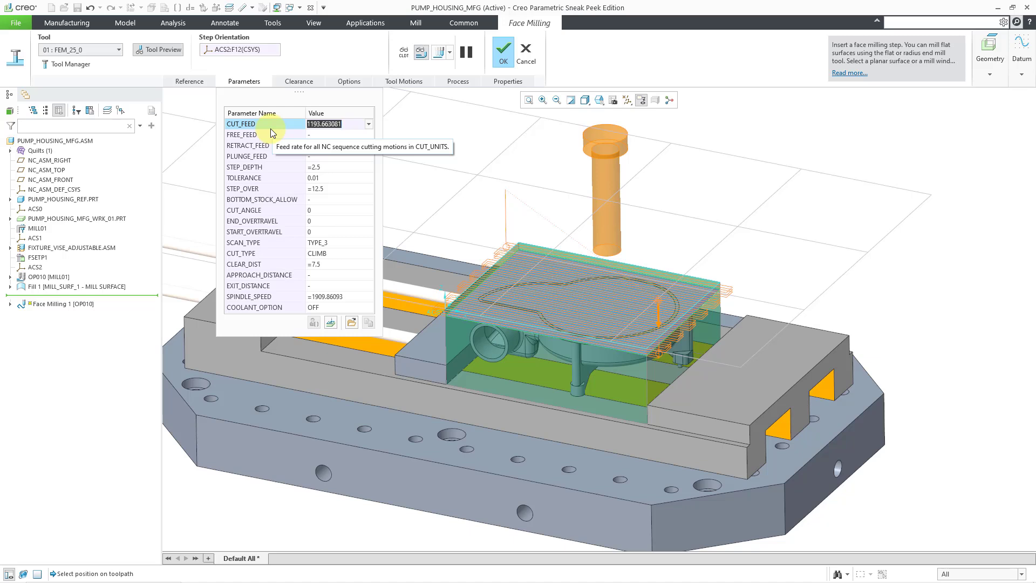
type("1000")
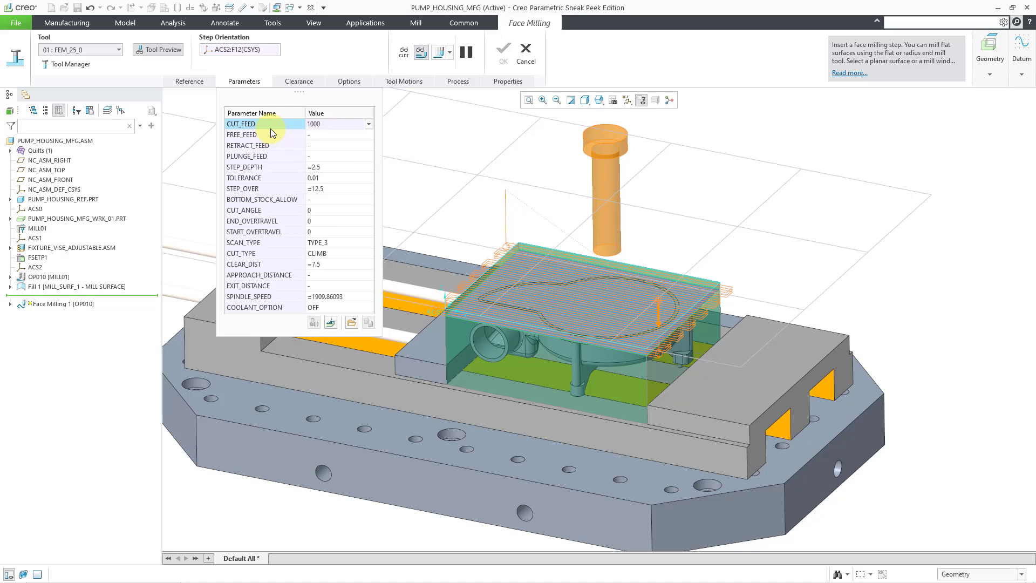
key("Return")
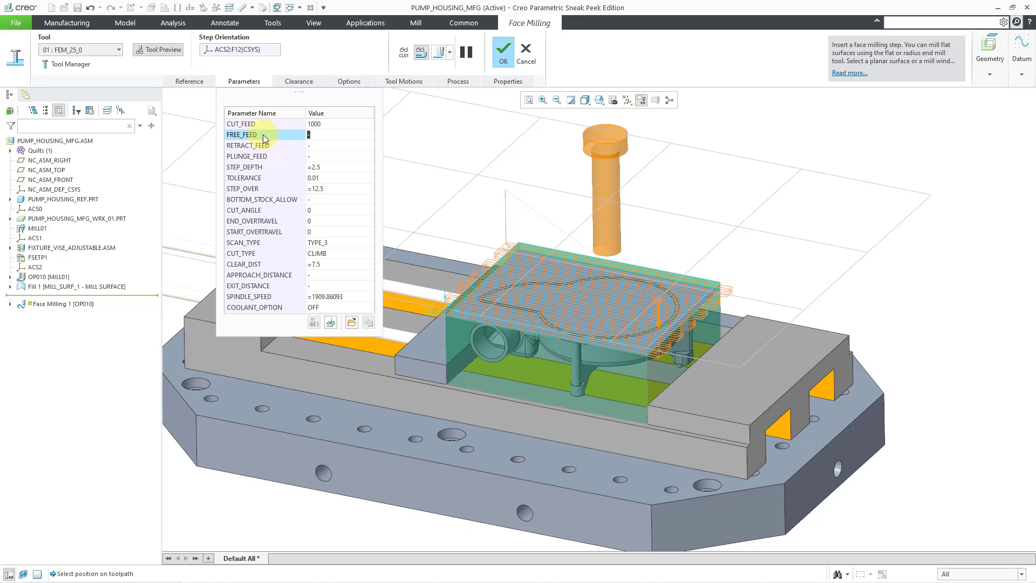
mouse_move(345, 171)
left_click(325, 264)
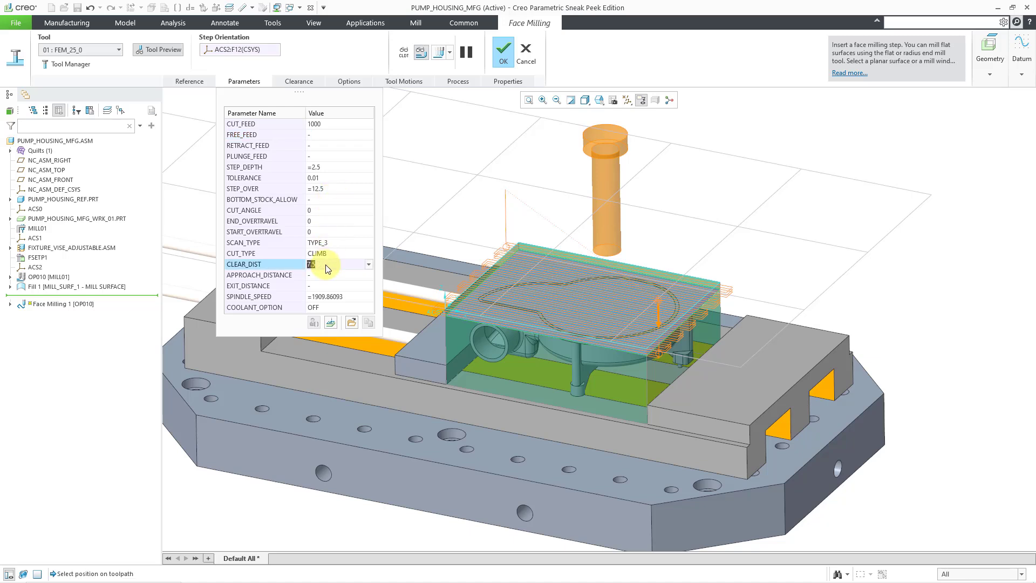
type("5")
key("Return")
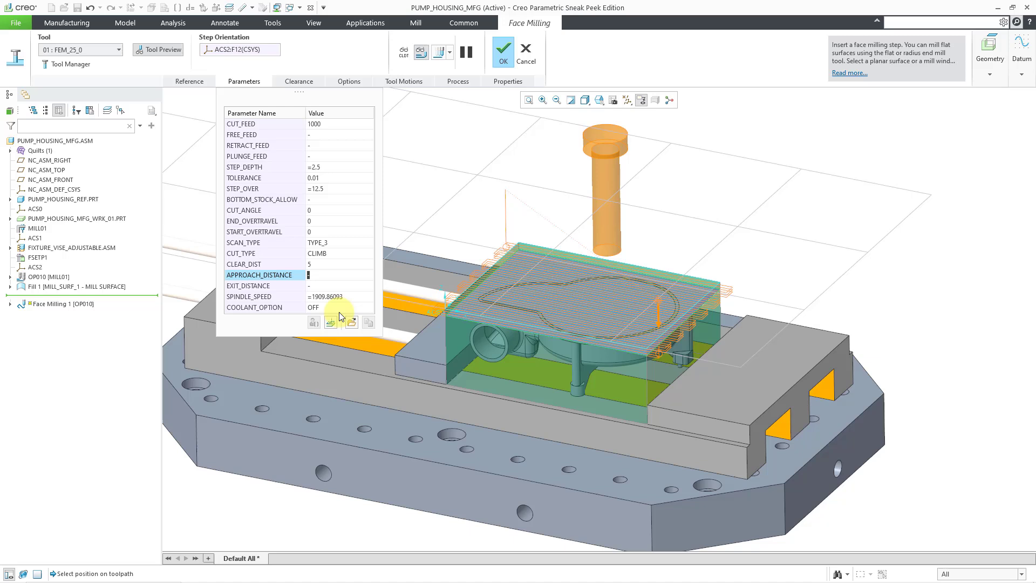
Step: Set SPINDLE_SPEED to 1000, correct CUT_FEED to 100, and open the full parameter editor
left_click(339, 297)
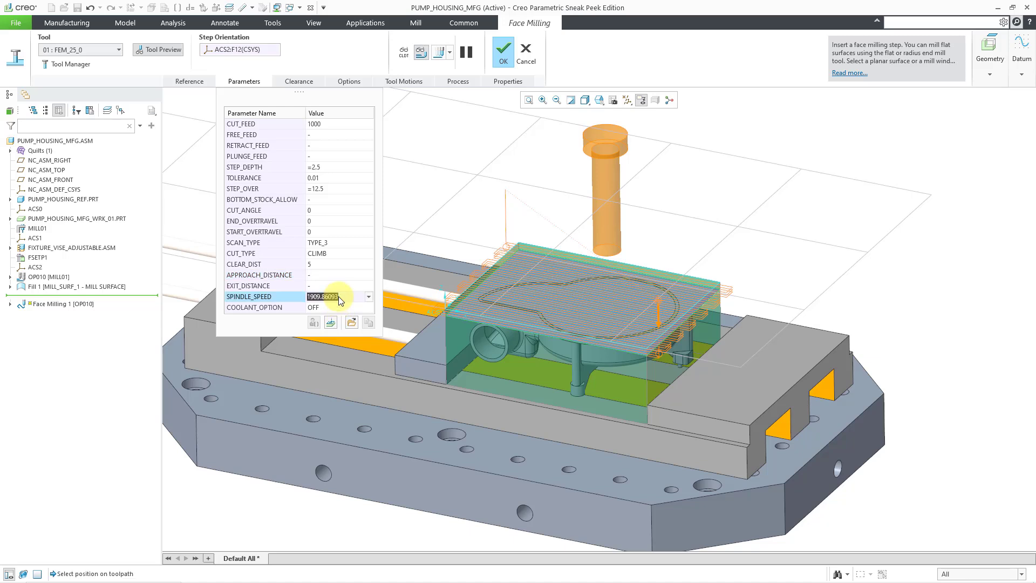
type("1000")
key("Return")
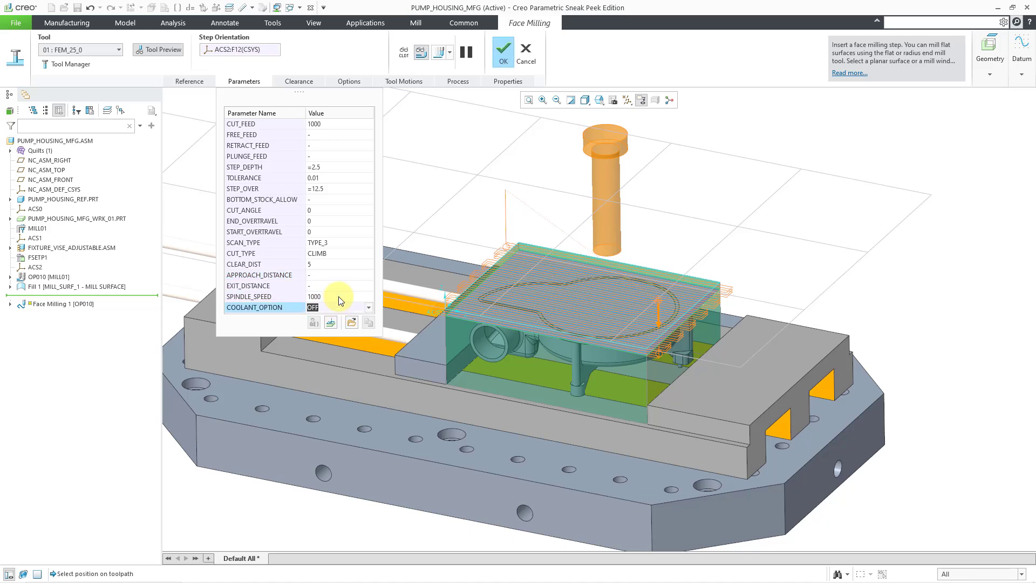
left_click(329, 125)
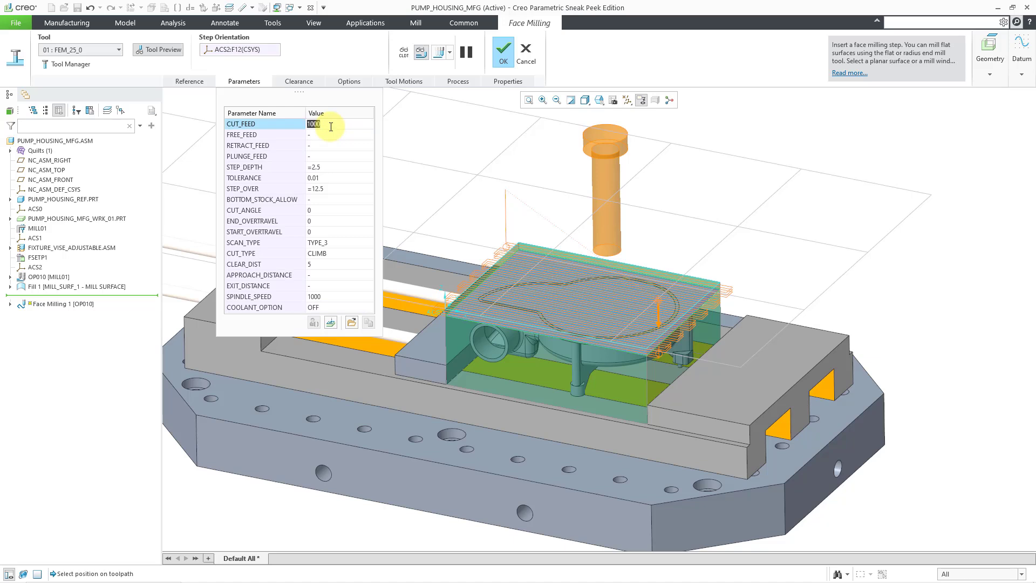
type("100")
key("Return")
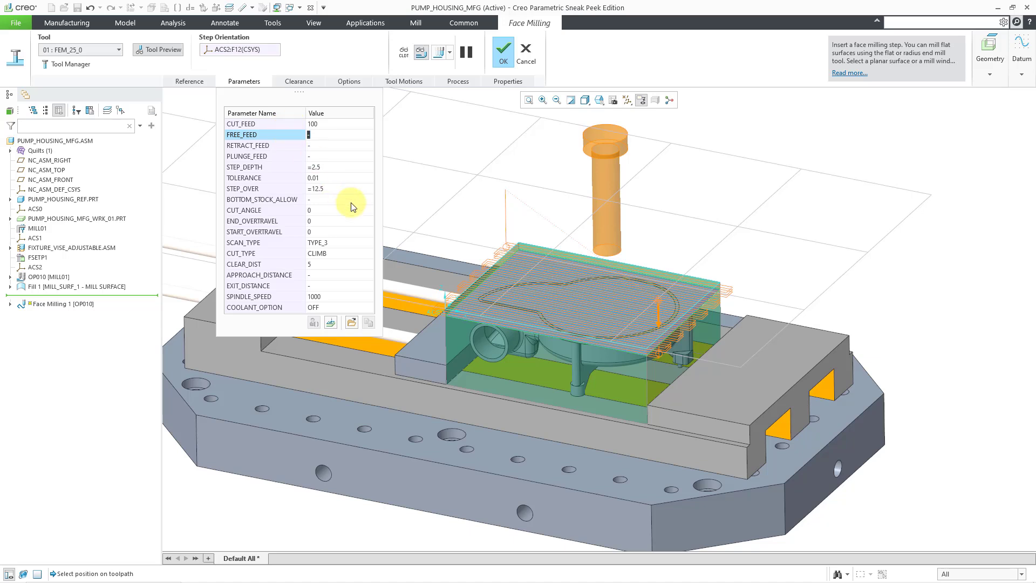
left_click(331, 323)
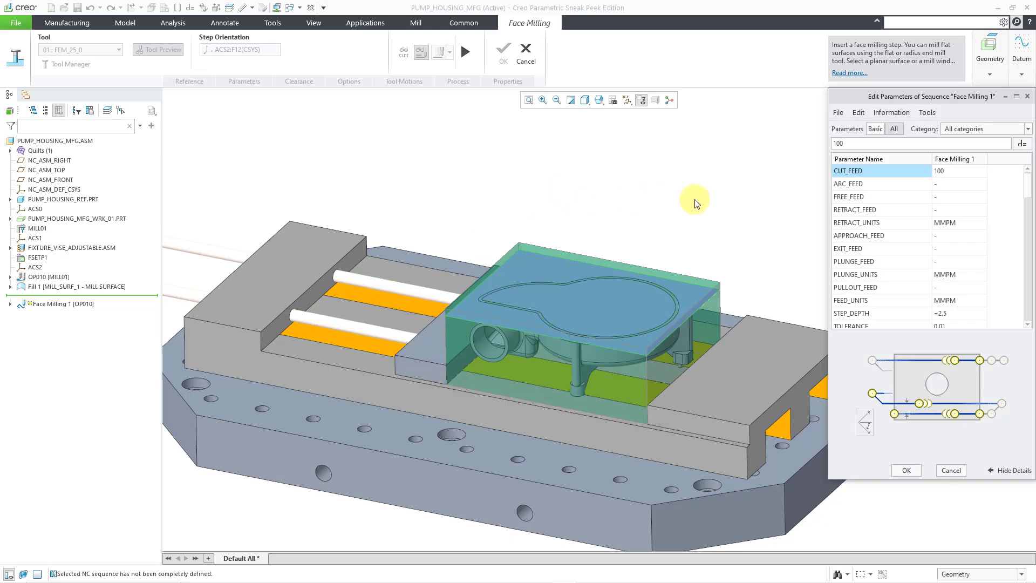
left_click(876, 129)
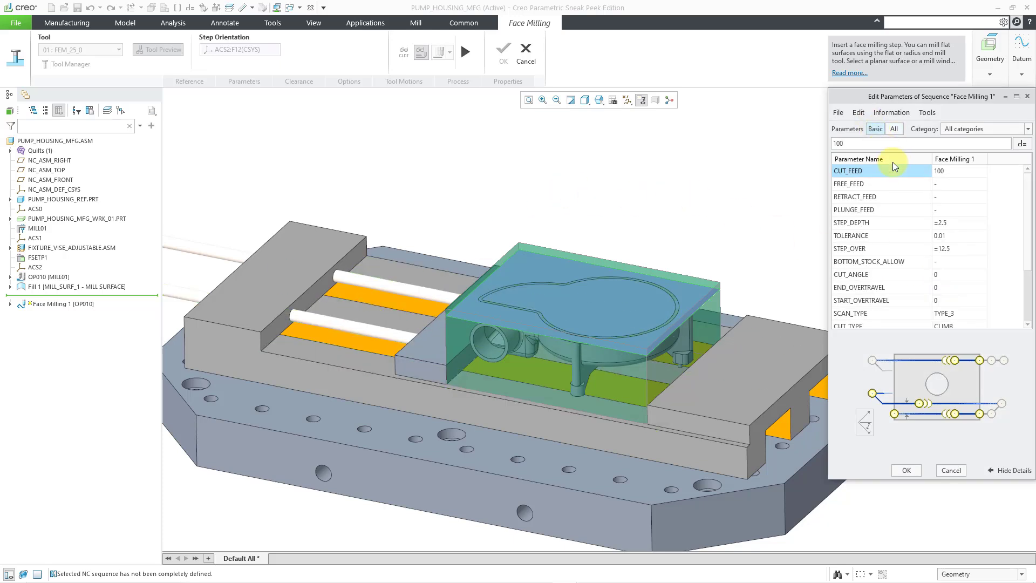
scroll(916, 205, "down", 3)
scroll(916, 205, "up", 3)
left_click(894, 129)
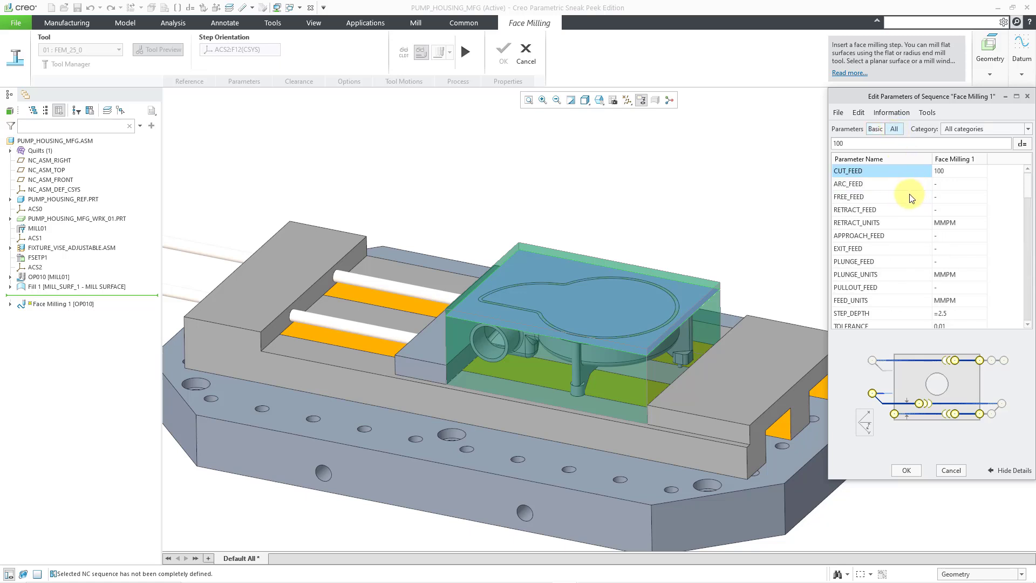
scroll(901, 192, "down", 6)
scroll(900, 190, "down", 10)
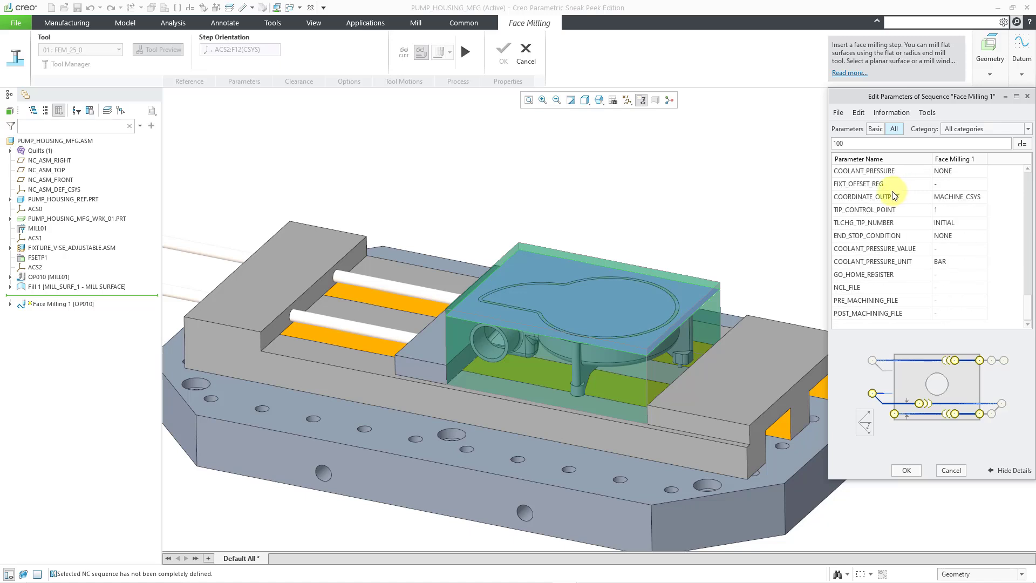
scroll(896, 193, "up", 8)
scroll(895, 196, "up", 2)
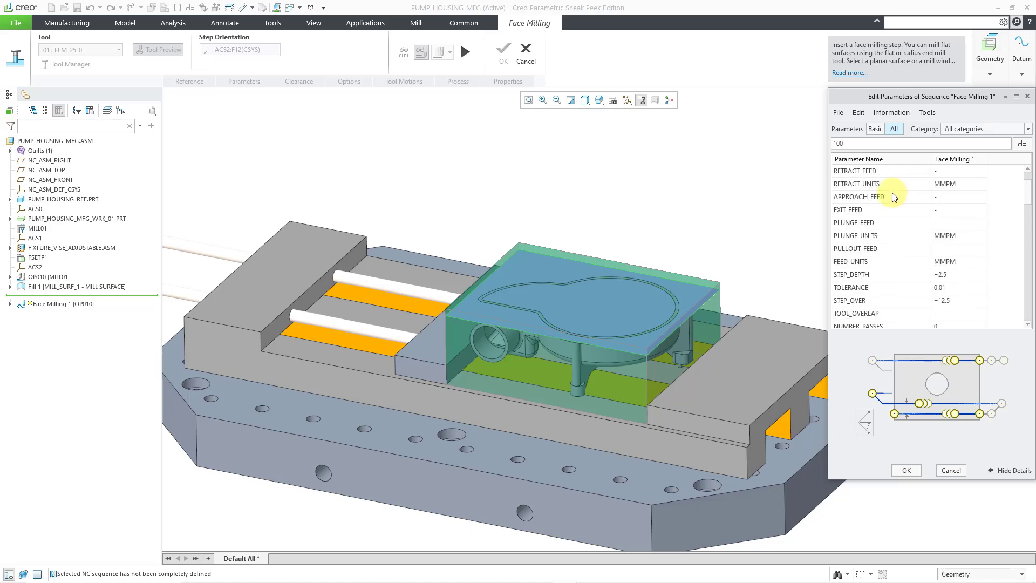
left_click(1028, 131)
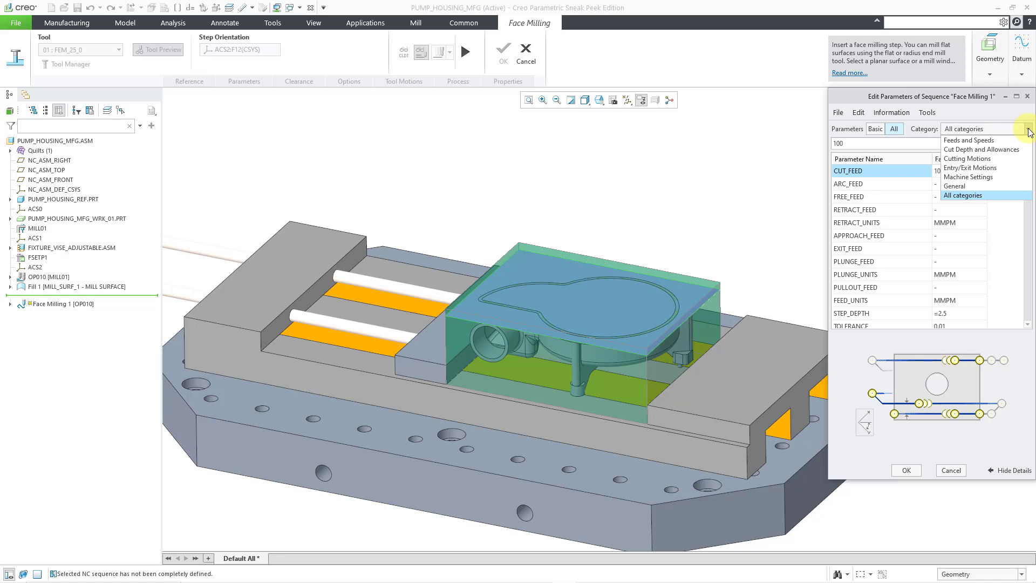
left_click(982, 195)
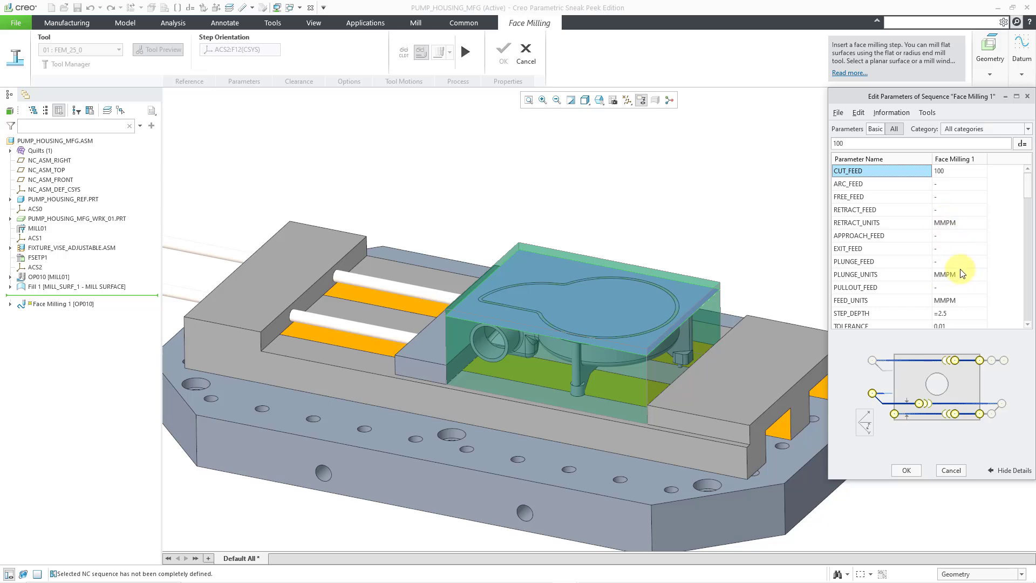
Step: Discard the parameter editor edits and show the Clearance settings with retract plane offset 50
left_click(953, 470)
left_click(245, 81)
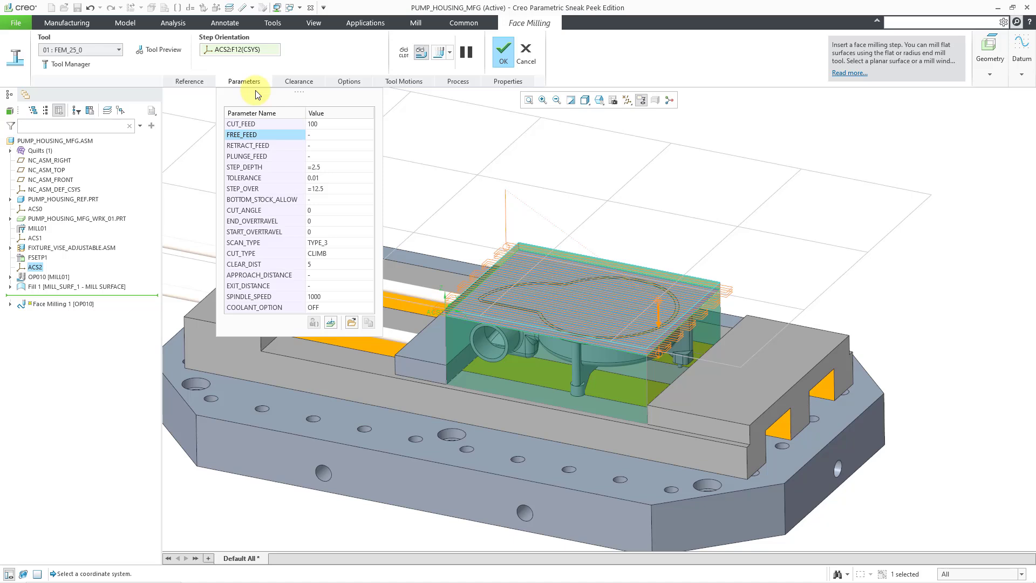
left_click(300, 82)
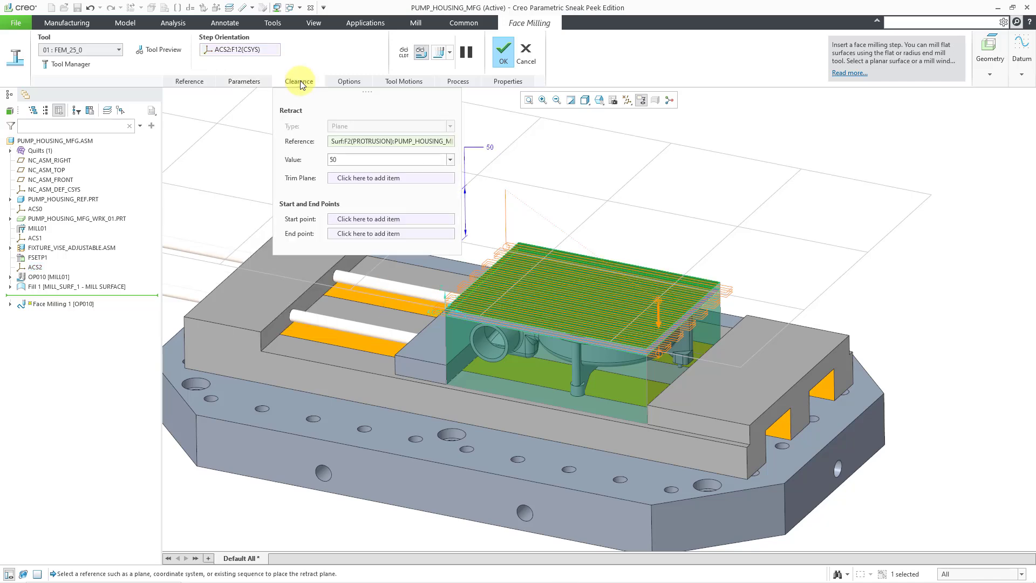
scroll(902, 398, "down", 2)
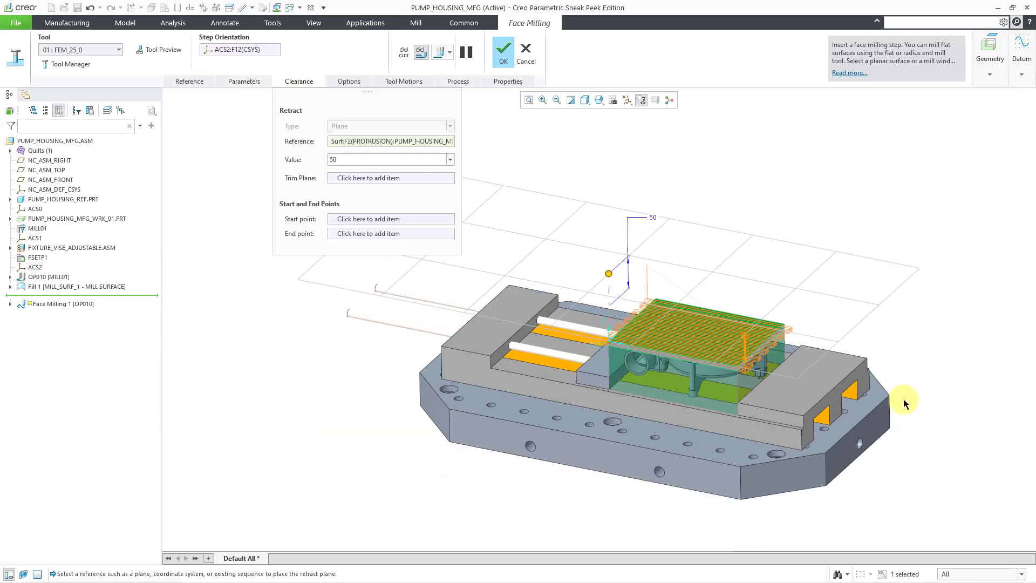
scroll(725, 314, "down", 1)
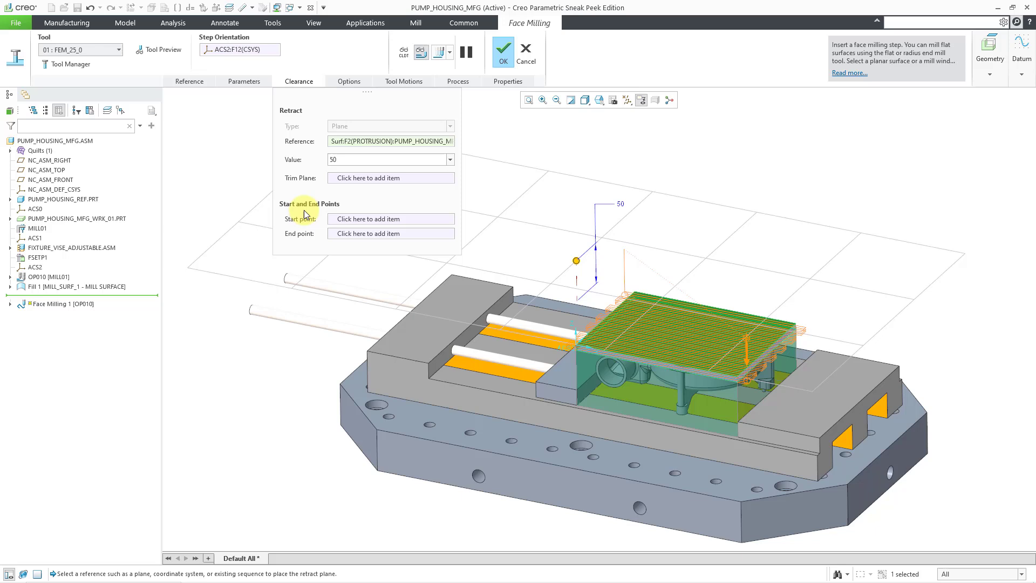
Step: Review the Options, Tool Motions and Process tabs, ending on Properties named Face_Milling_1
left_click(344, 81)
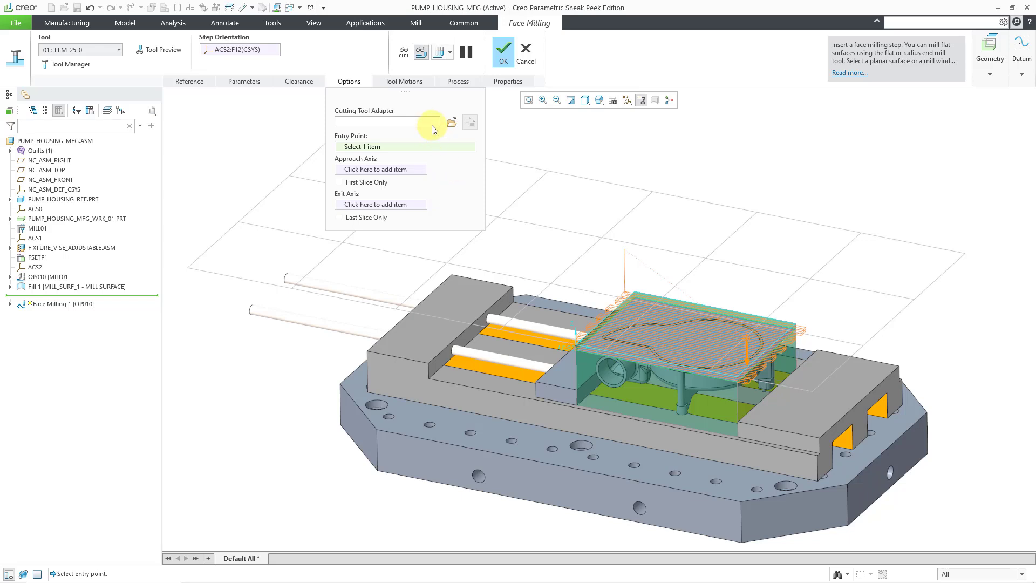
left_click(412, 82)
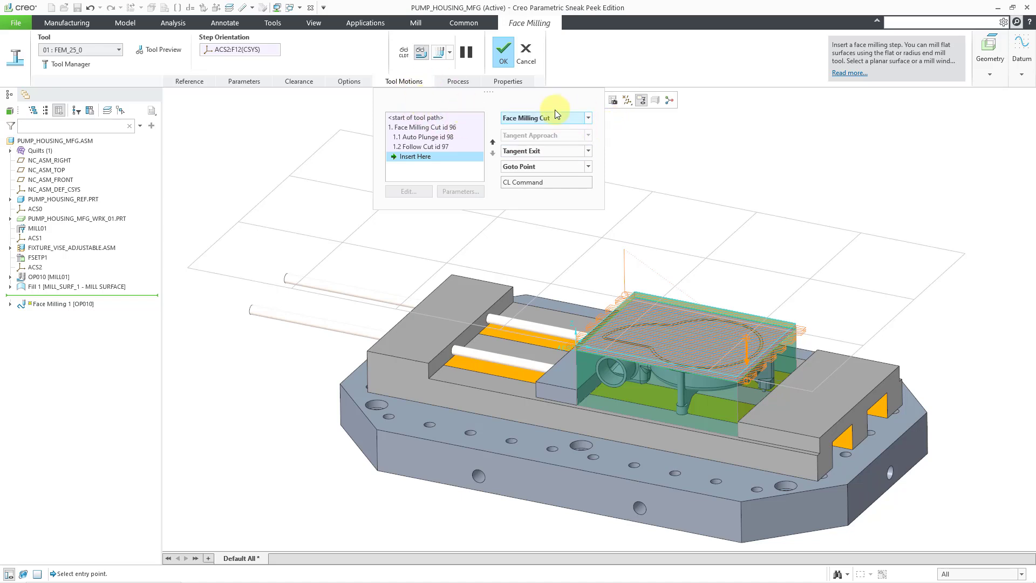
left_click(459, 83)
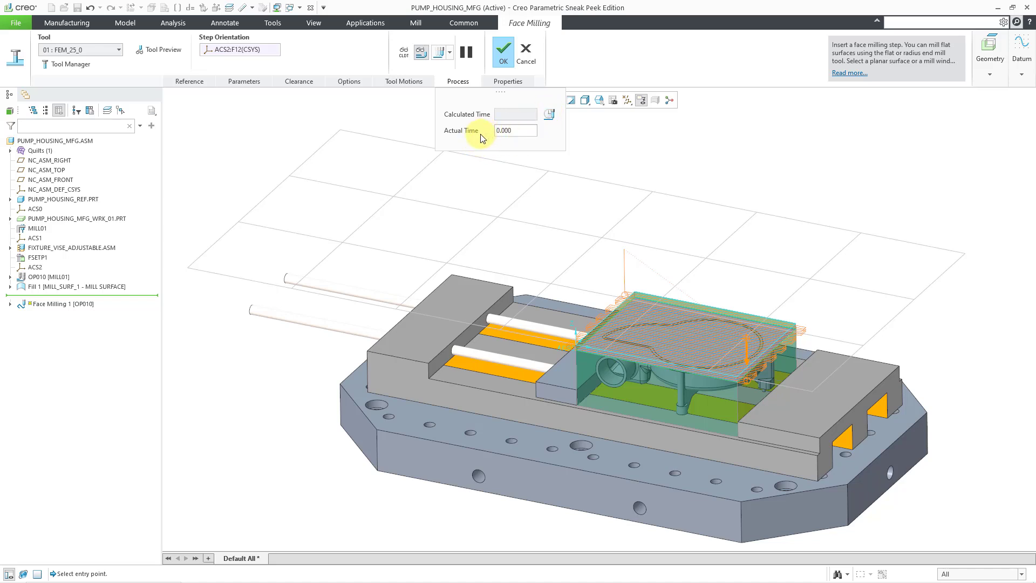
left_click(509, 84)
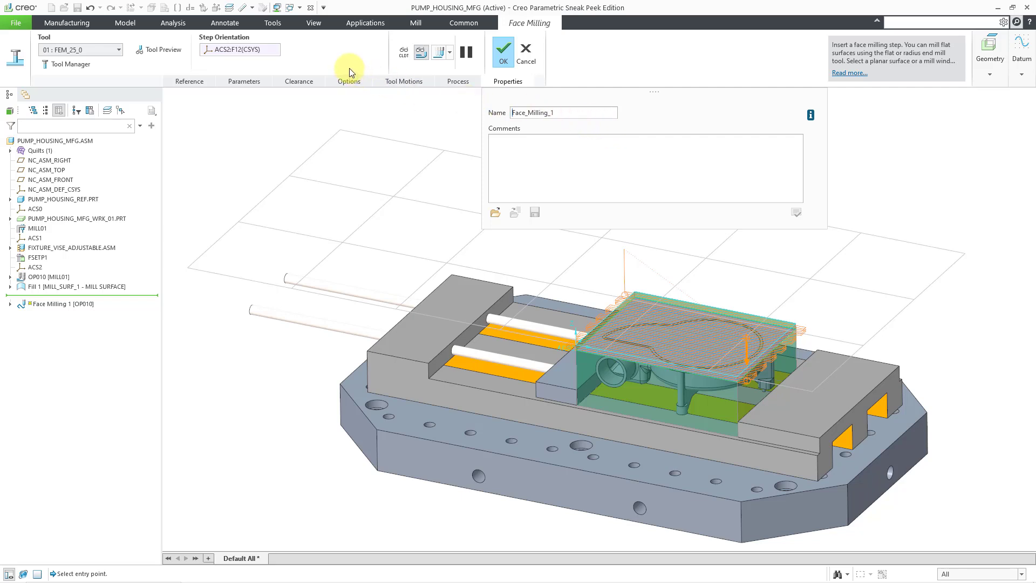
left_click(203, 79)
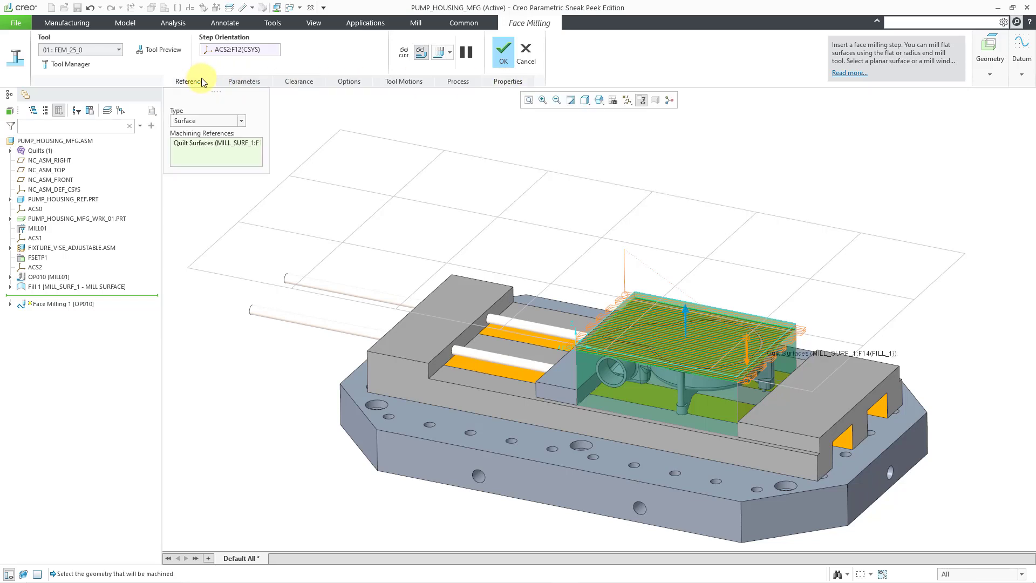
left_click(404, 54)
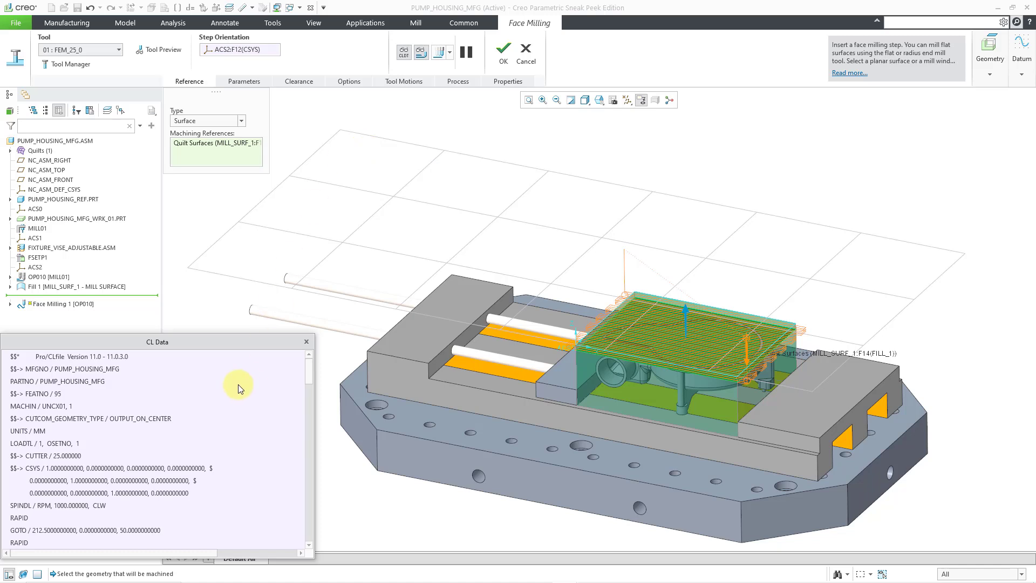
scroll(238, 384, "down", 7)
scroll(238, 385, "down", 10)
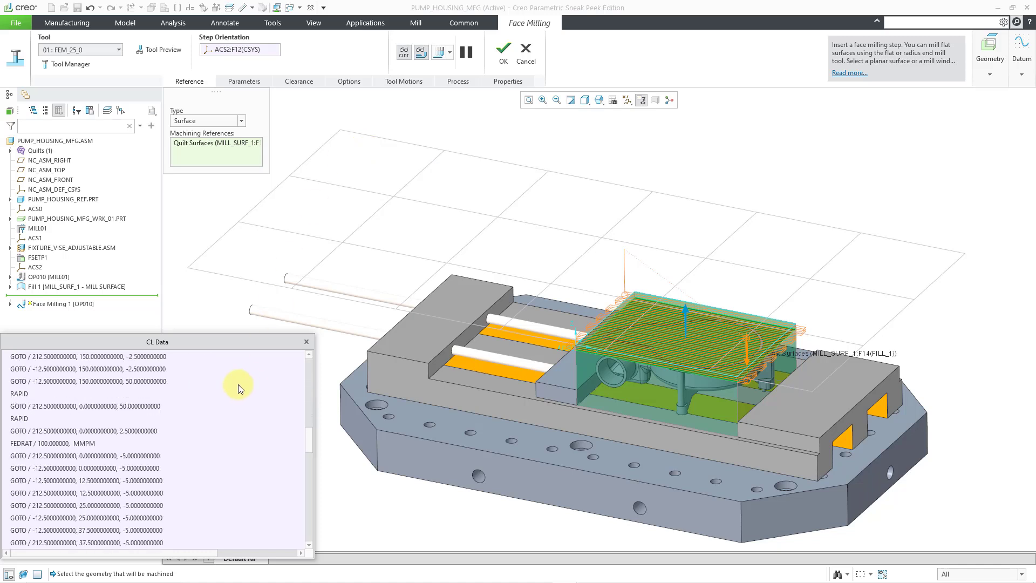
scroll(238, 384, "down", 4)
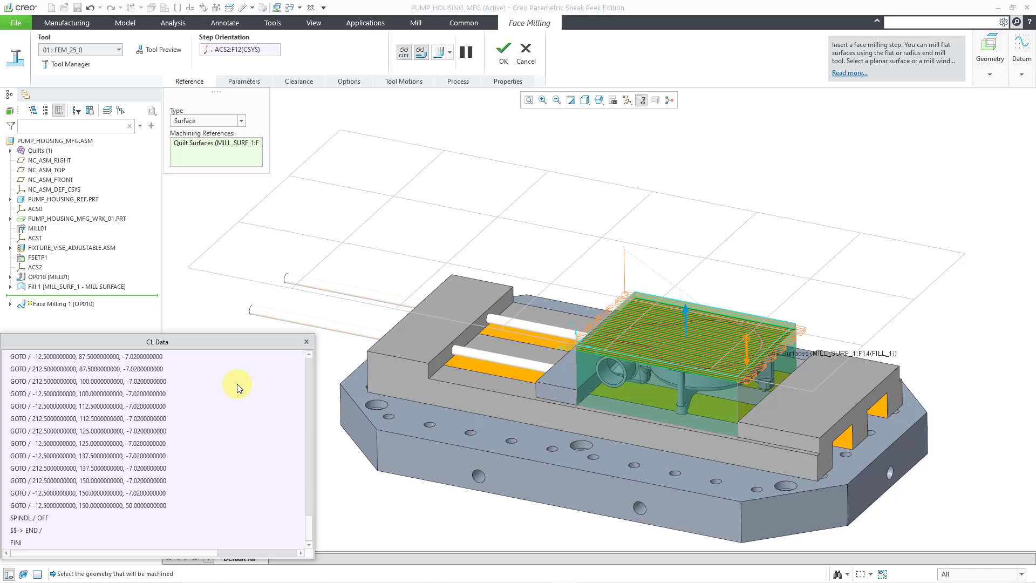
scroll(238, 384, "up", 15)
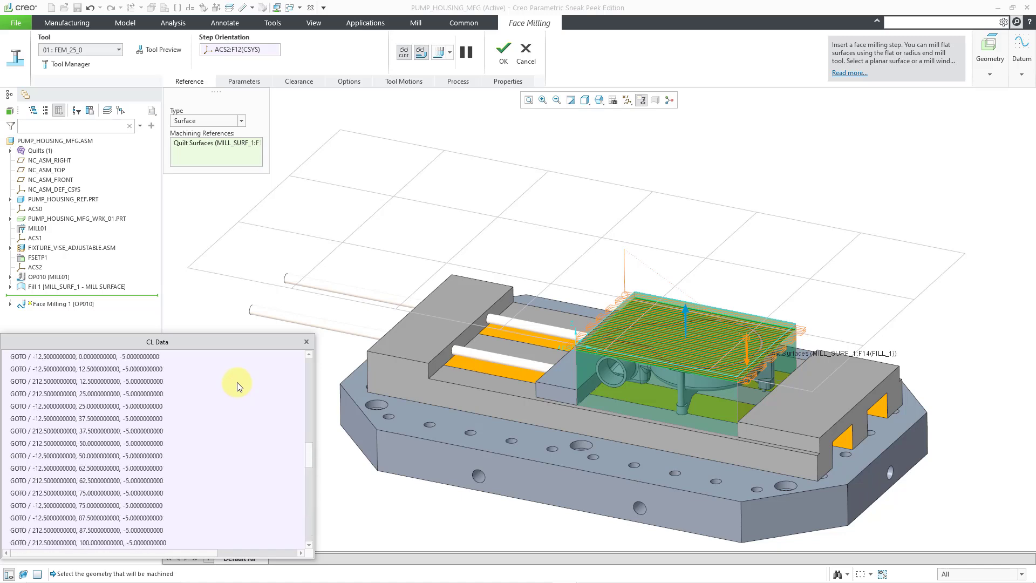
scroll(237, 380, "up", 3)
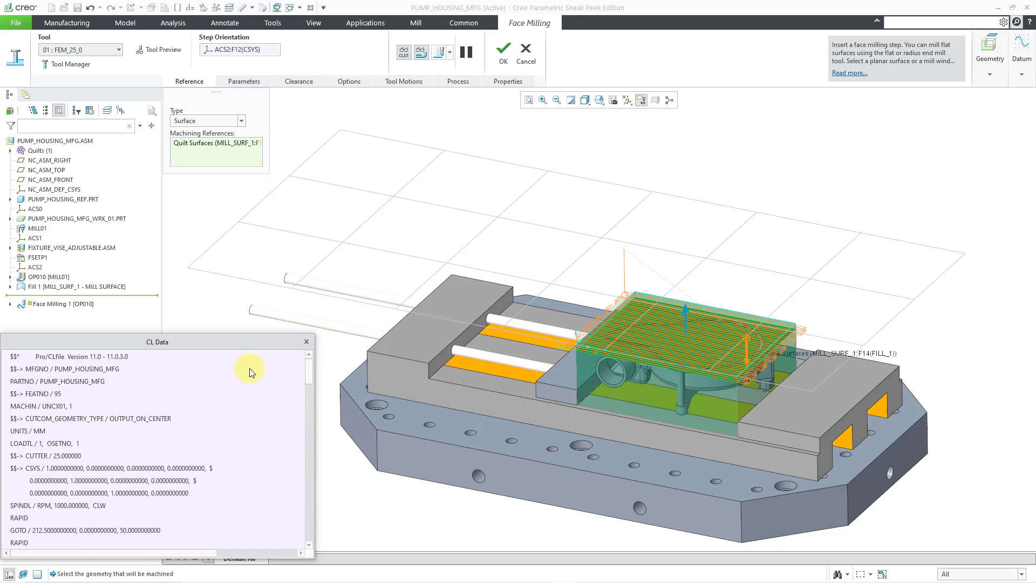
Step: Close the CL Data window and switch the tool preview to Material Removal display
left_click(306, 342)
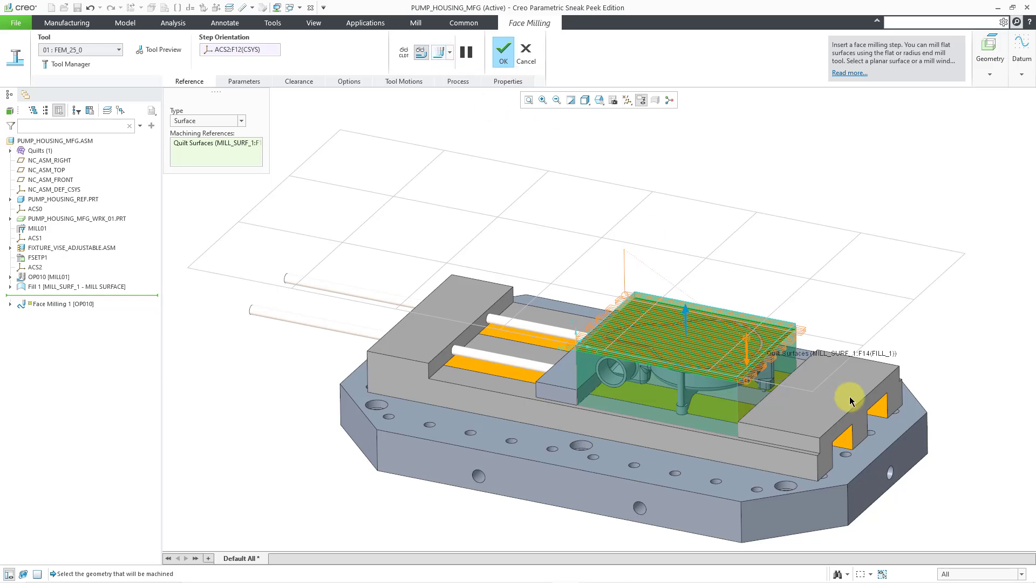
left_click(161, 50)
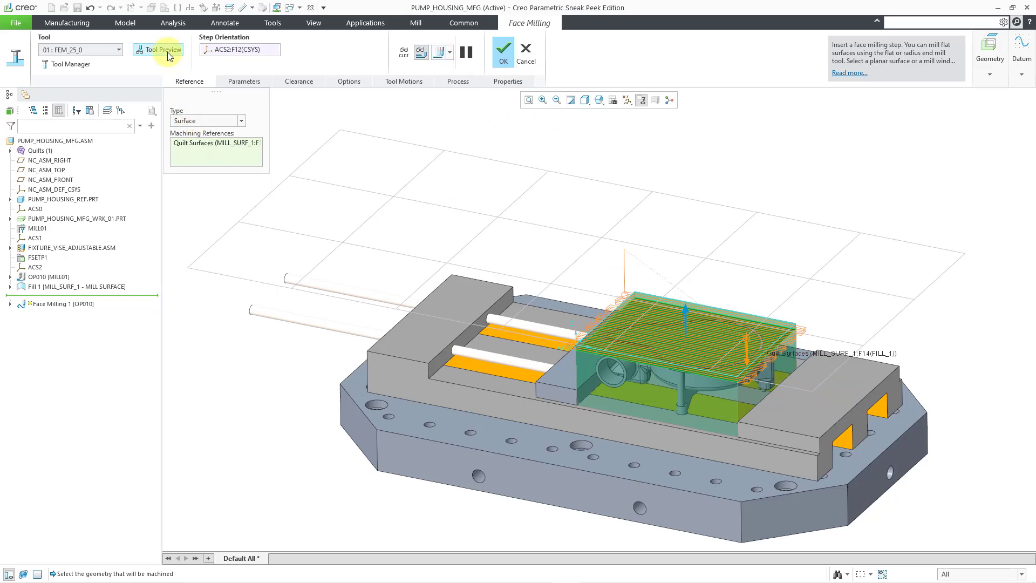
left_click(449, 52)
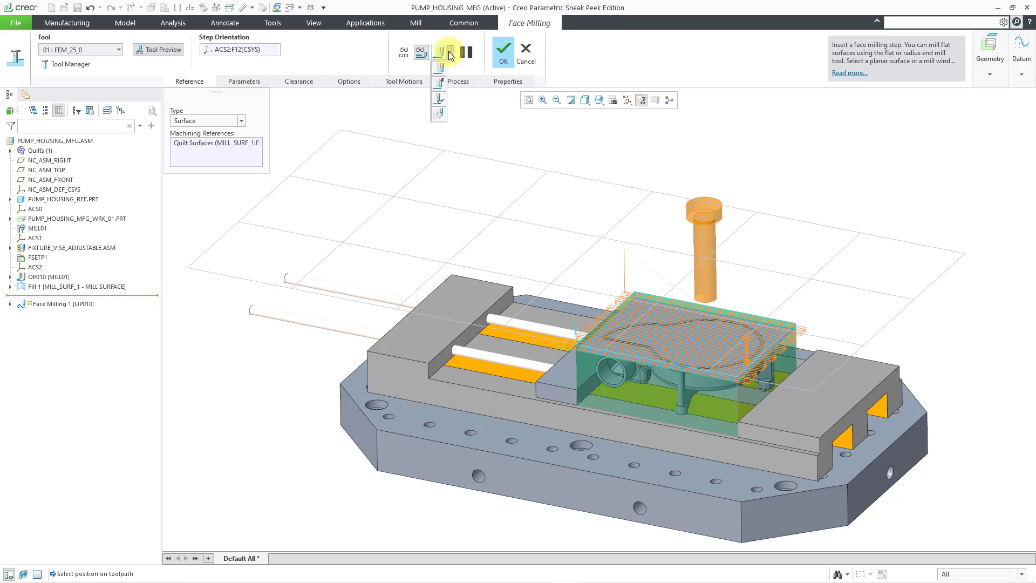
left_click(440, 115)
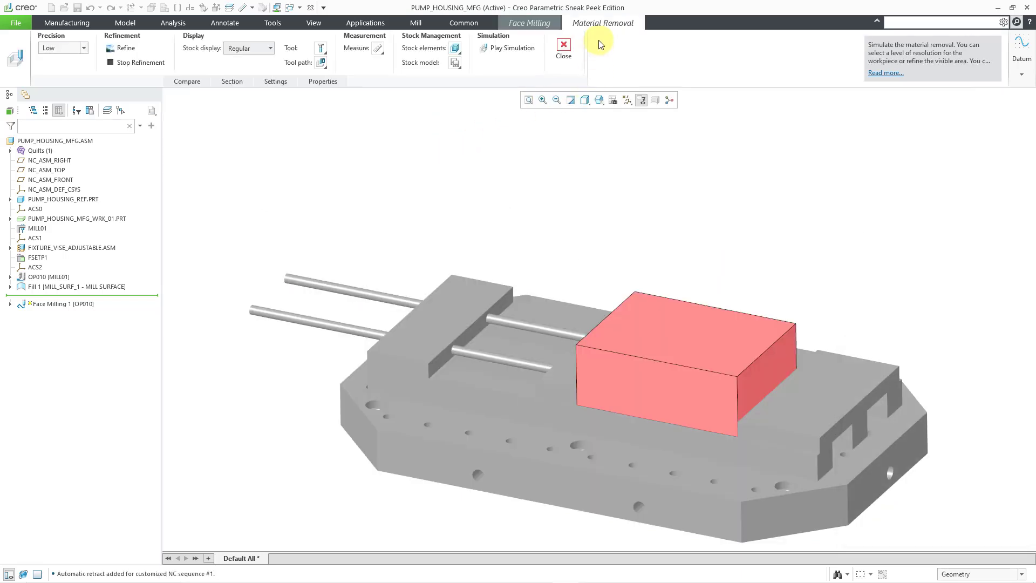
Step: Set the material removal simulation Precision to Medium and confirm the simulation reset
scroll(927, 499, "up", 3)
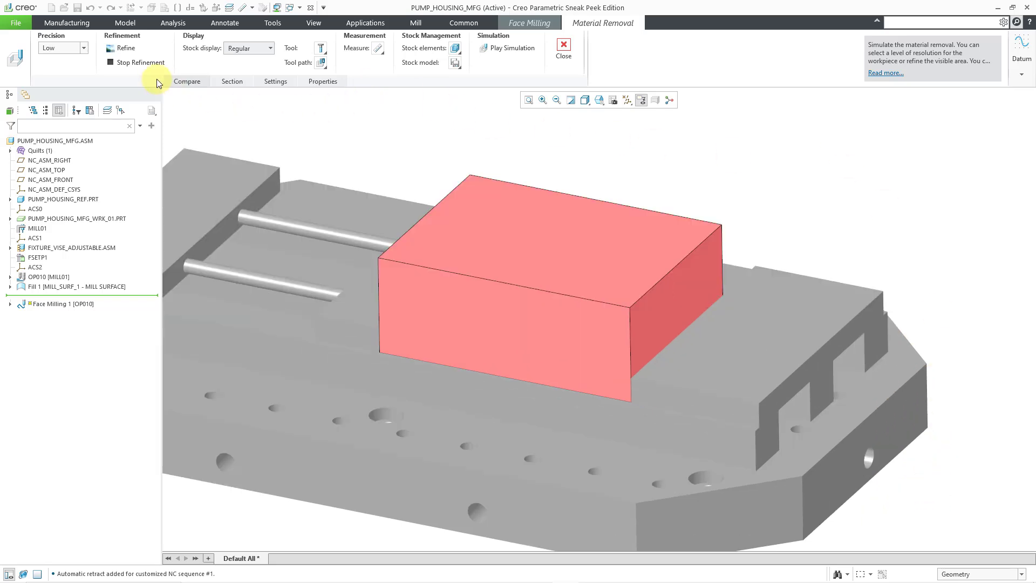
left_click(85, 47)
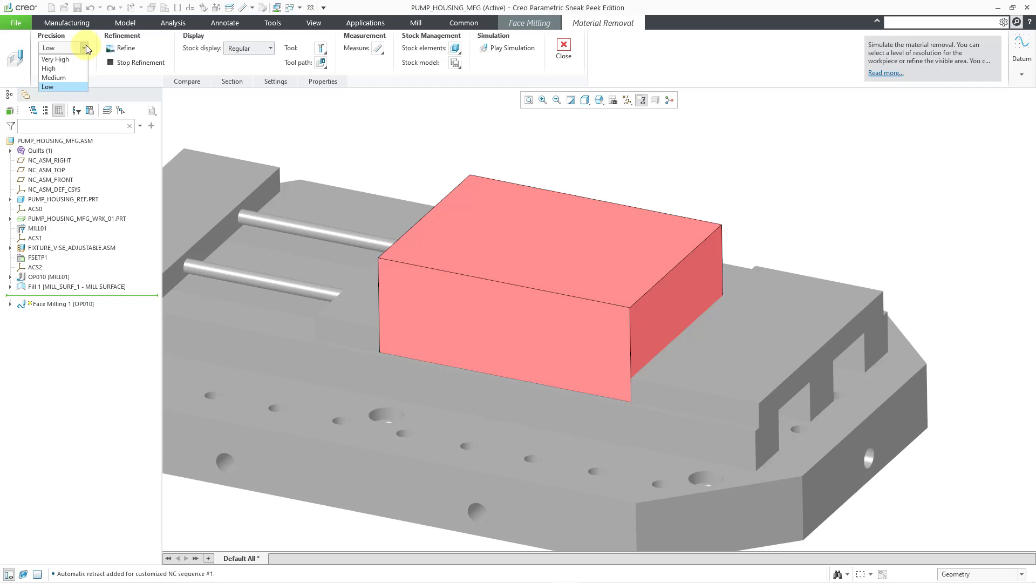
left_click(73, 76)
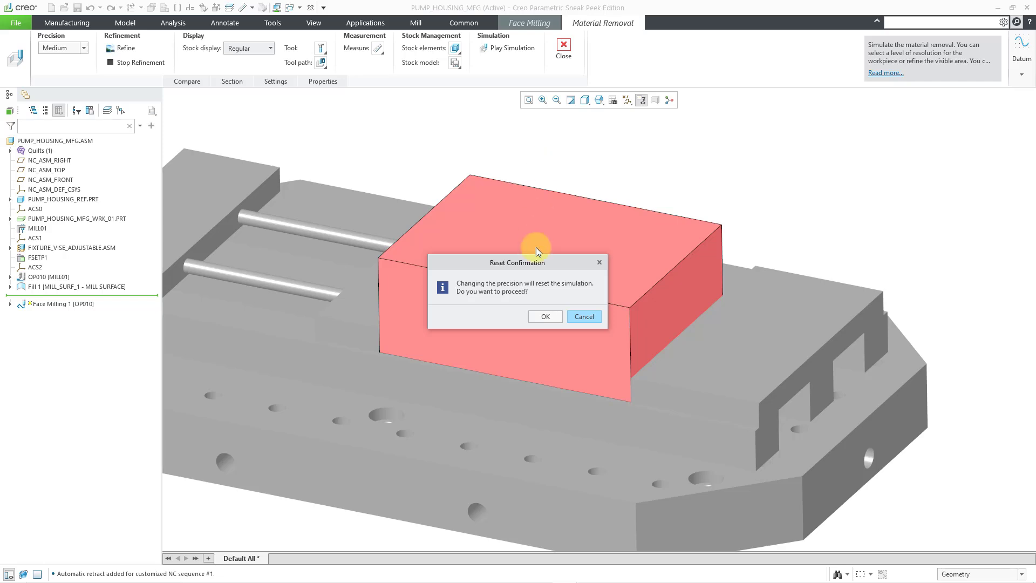
left_click(545, 319)
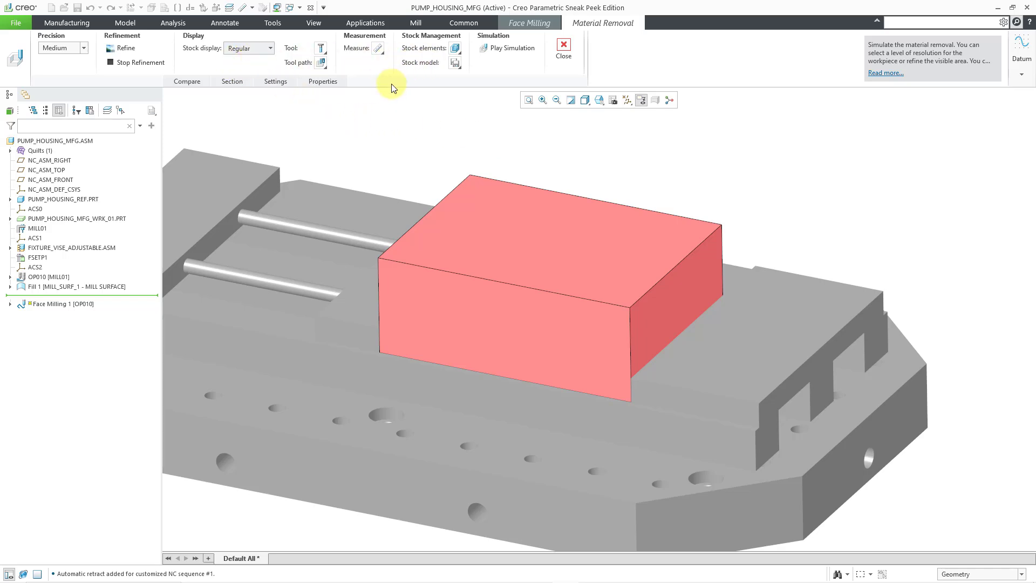
Step: Play the material removal simulation at a slower display speed, then close the player
left_click(514, 50)
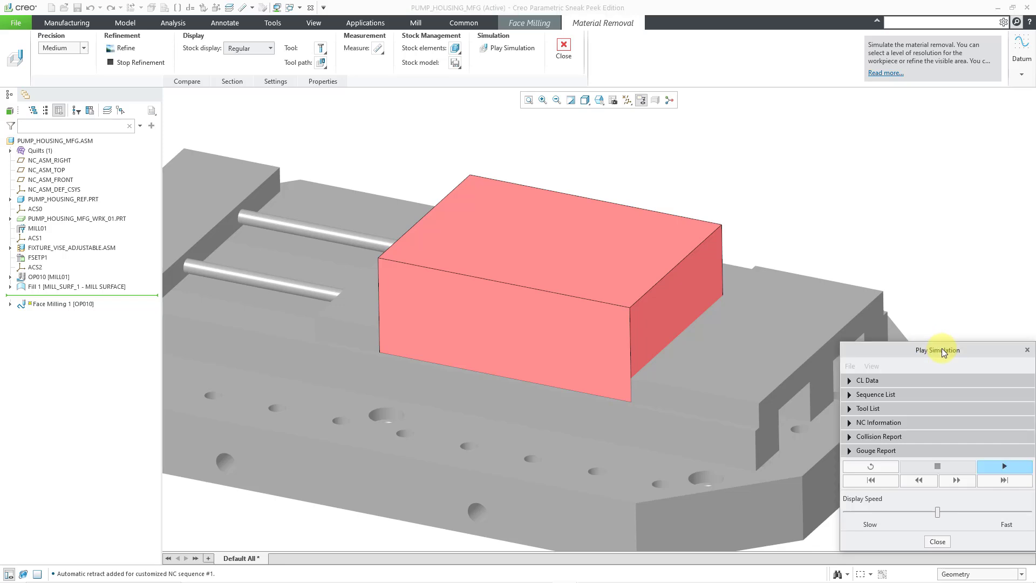
left_click(1003, 465)
left_click_drag(893, 514, 868, 514)
left_click(1005, 467)
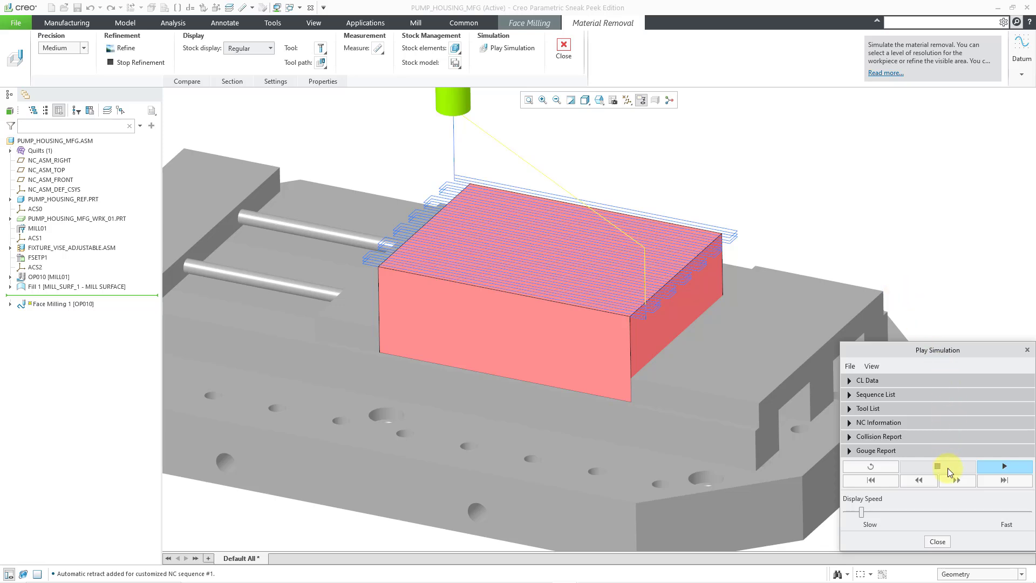
left_click(938, 541)
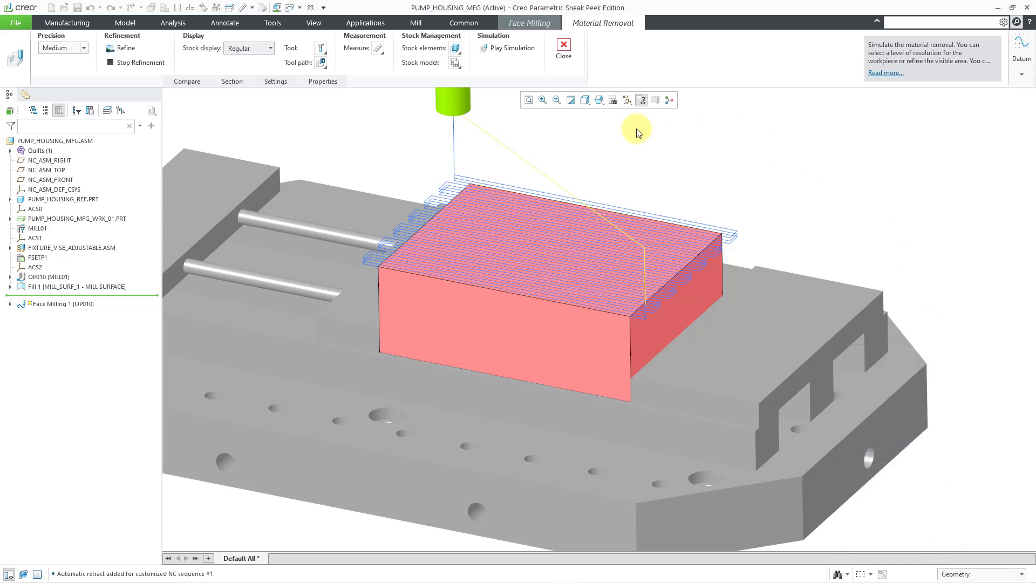
Step: Leave the material removal simulation and preview the cutter along the Face Milling 1 toolpath
left_click(568, 56)
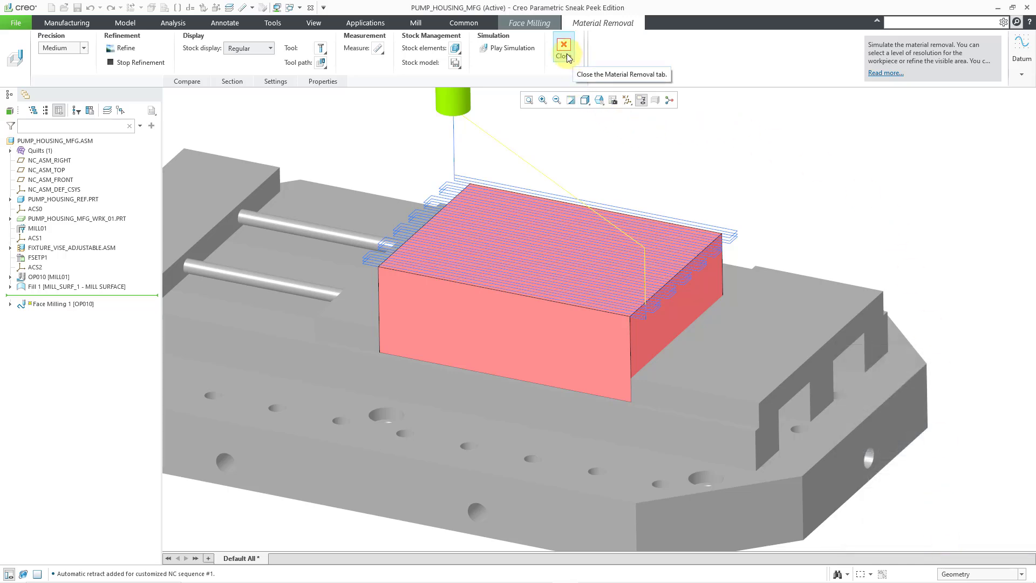
scroll(740, 340, "up", 5)
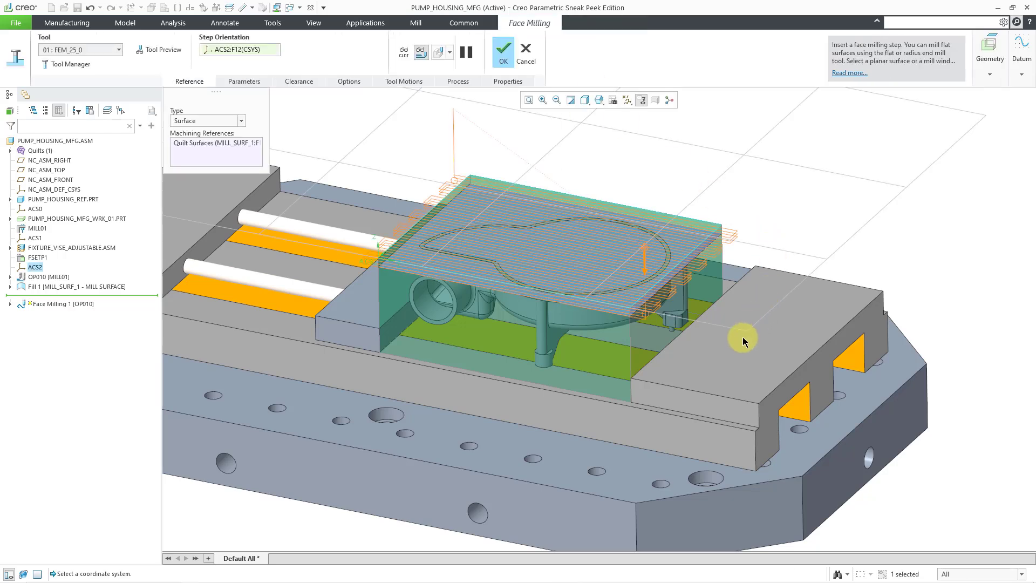
scroll(720, 330, "down", 2)
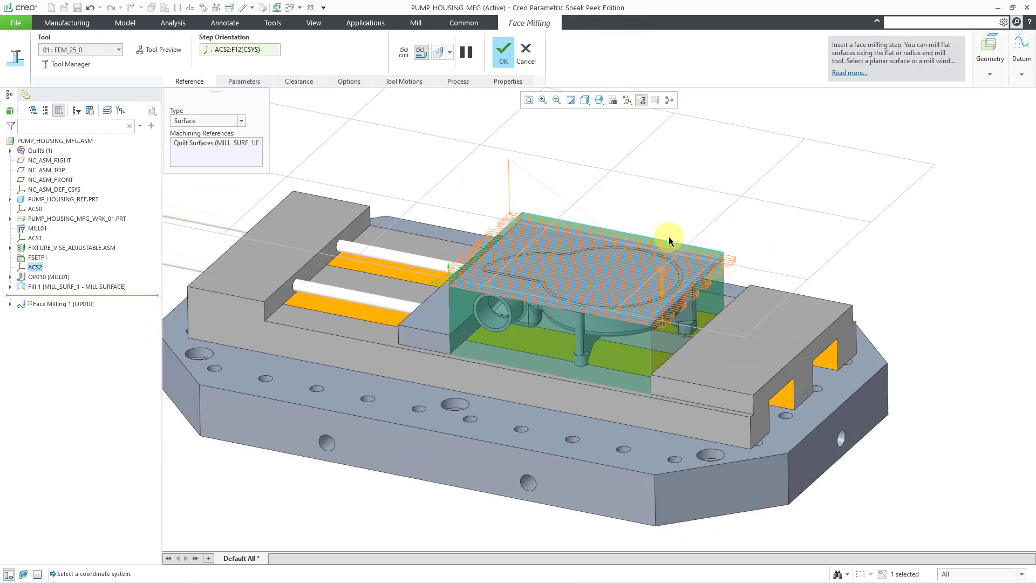
left_click(162, 49)
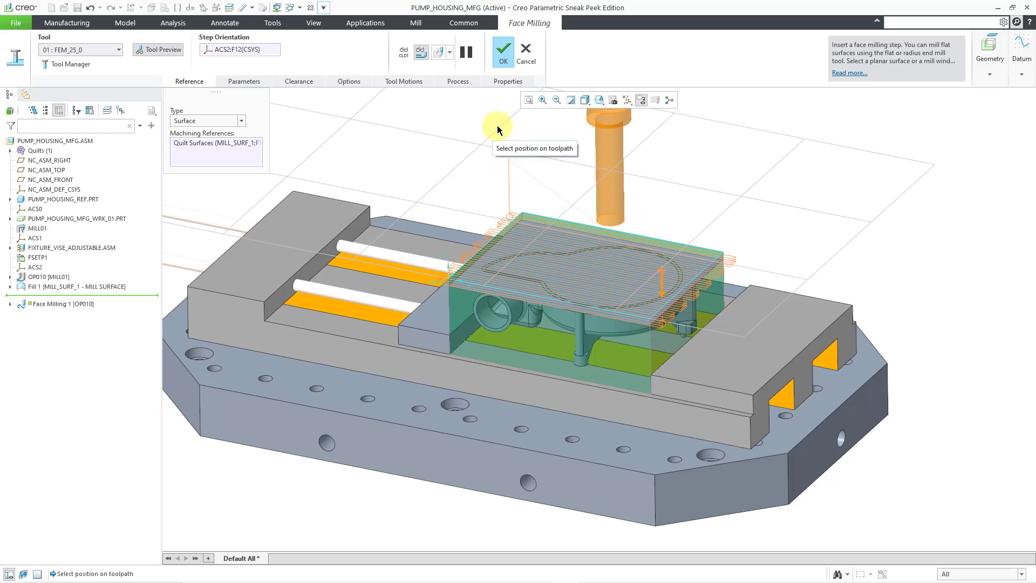
Step: Confirm the Face Milling 1 sequence and hide the Fill 1 mill surface
left_click(505, 54)
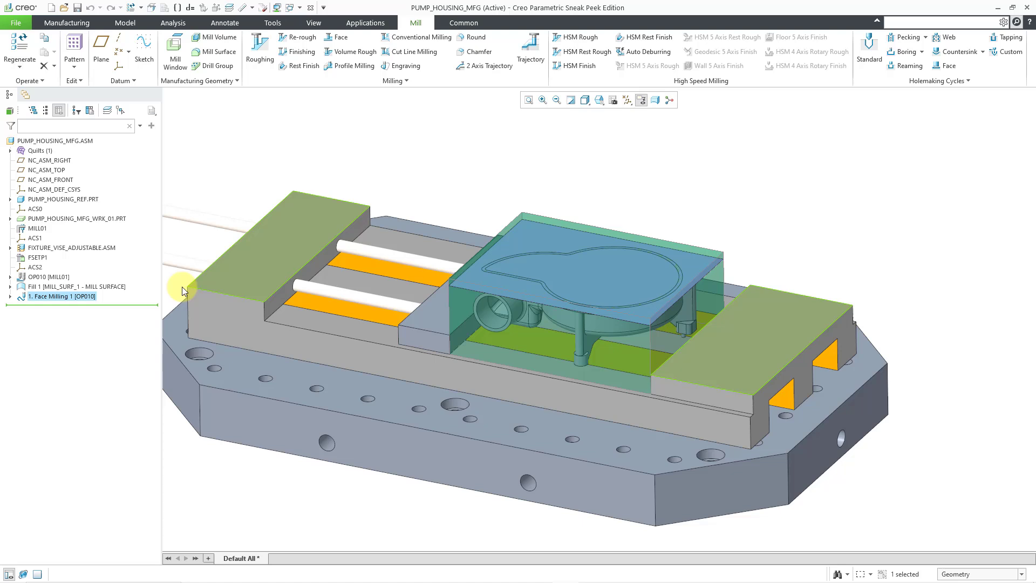
left_click(111, 289)
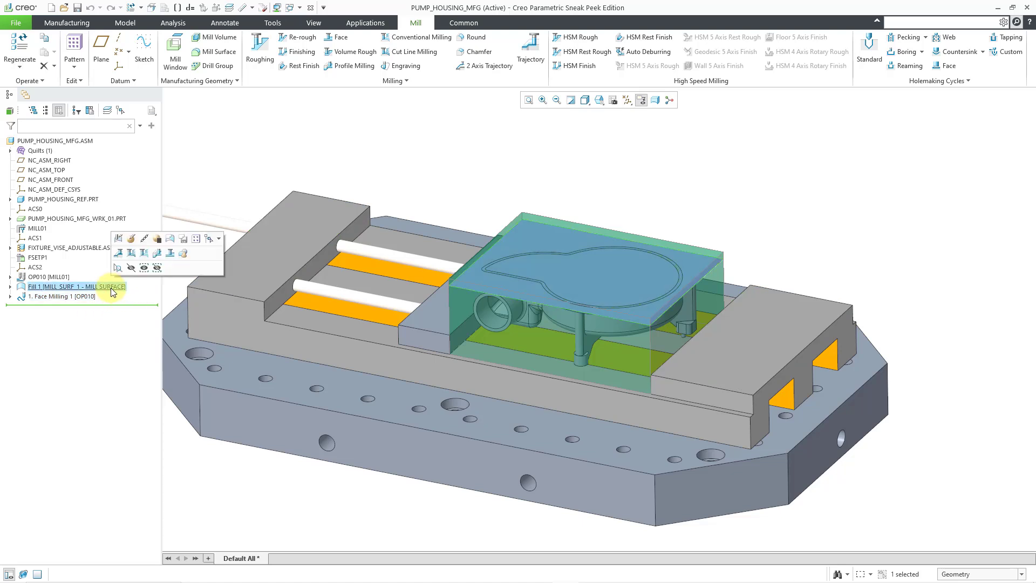
left_click(130, 271)
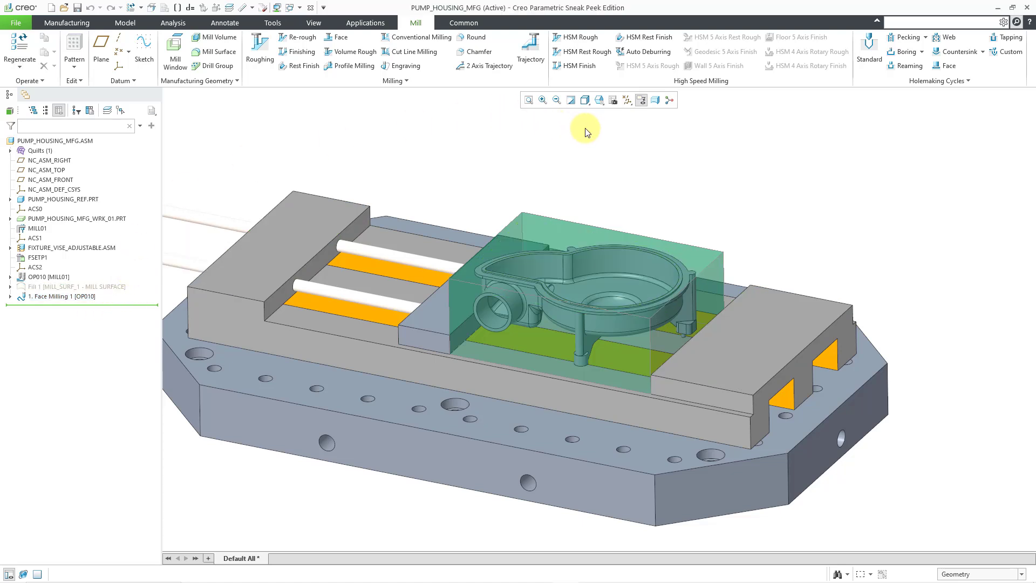